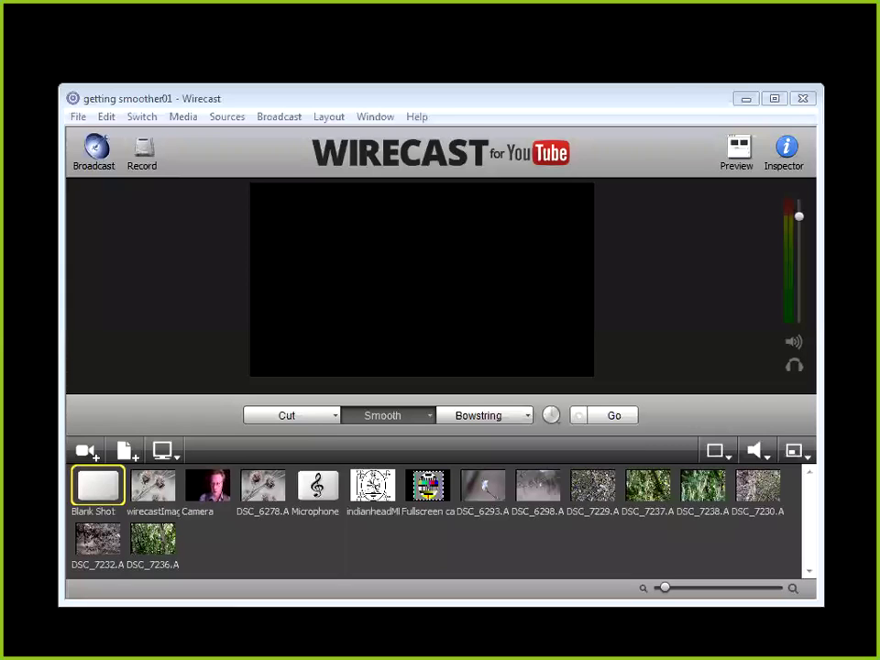
# Take the Camera shot live with the Smooth transition
pyautogui.click(134, 445)
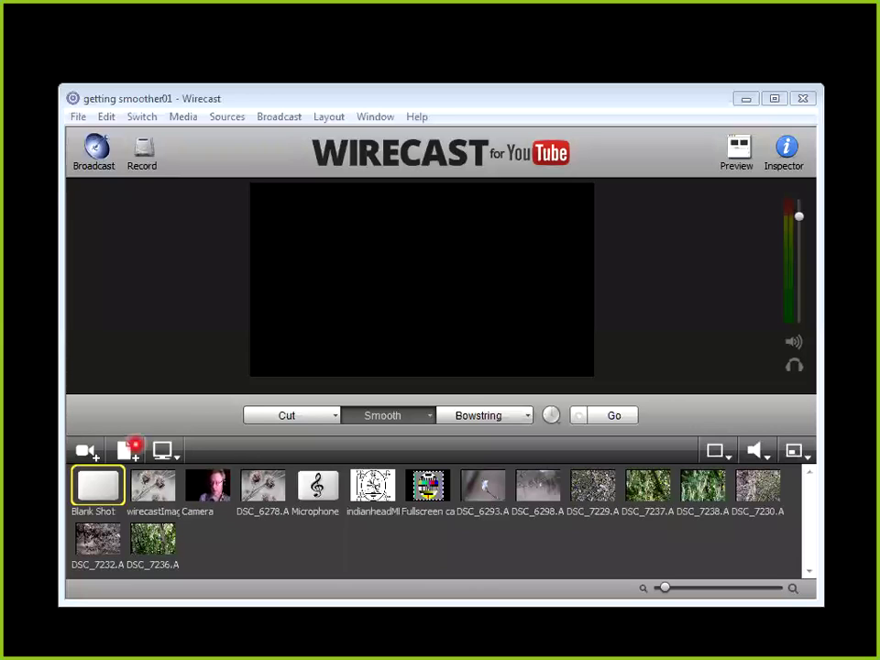
pyautogui.click(208, 485)
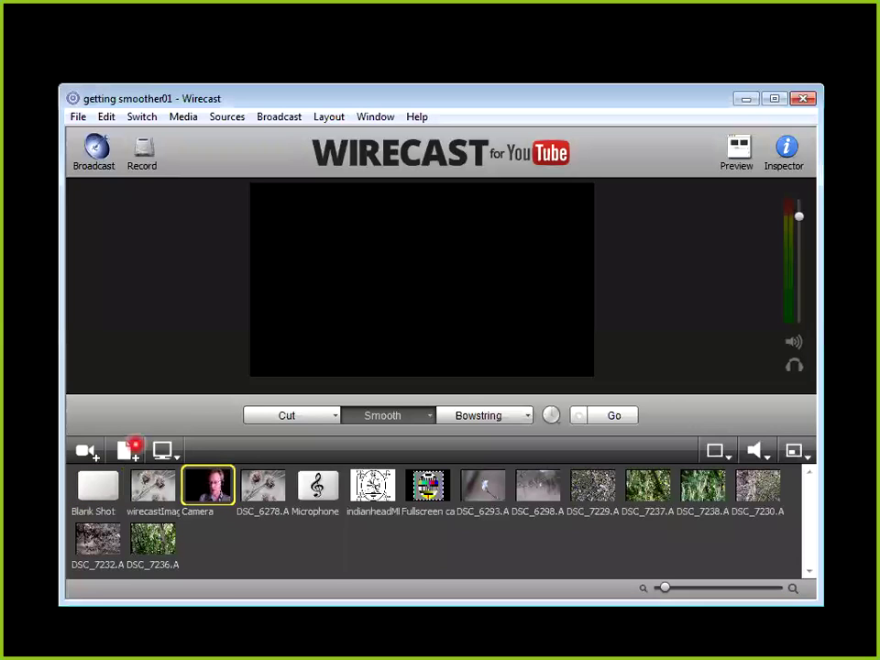
pyautogui.hotkey('ctrl', 'g')
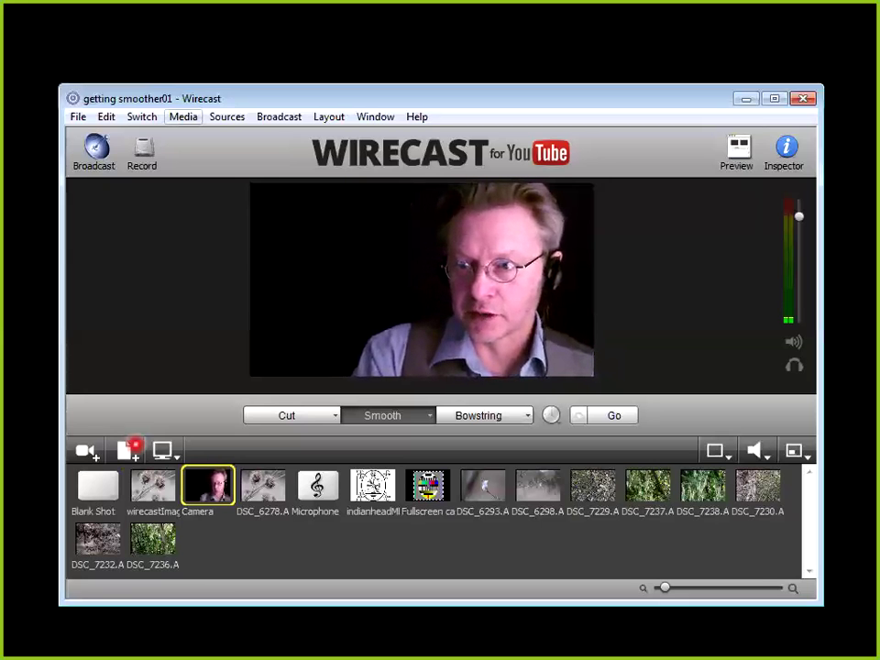
# Turn on AutoLive so that selected shots go live immediately
pyautogui.click(183, 117)
pyautogui.moveTo(106, 116)
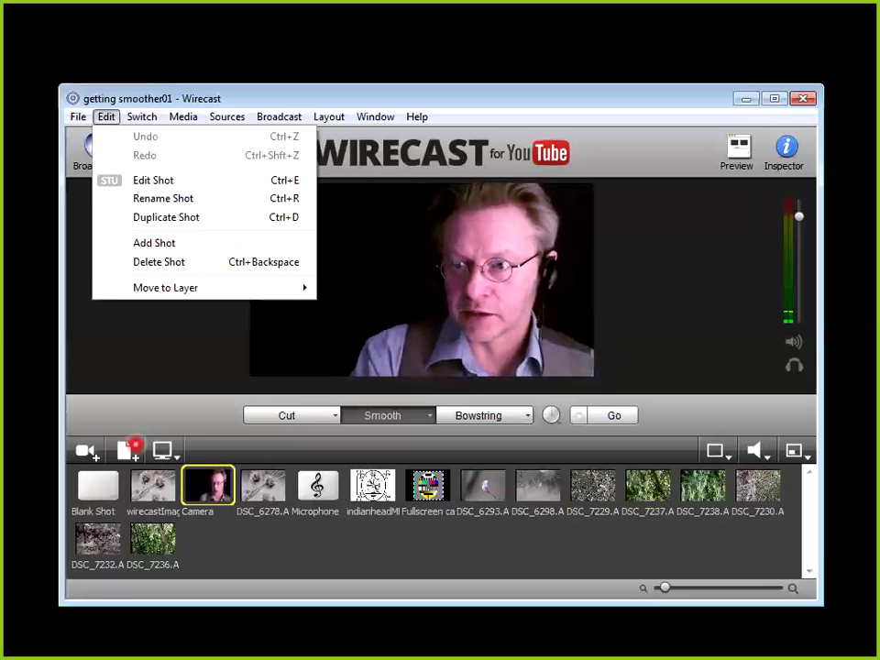
pyautogui.press('Right')
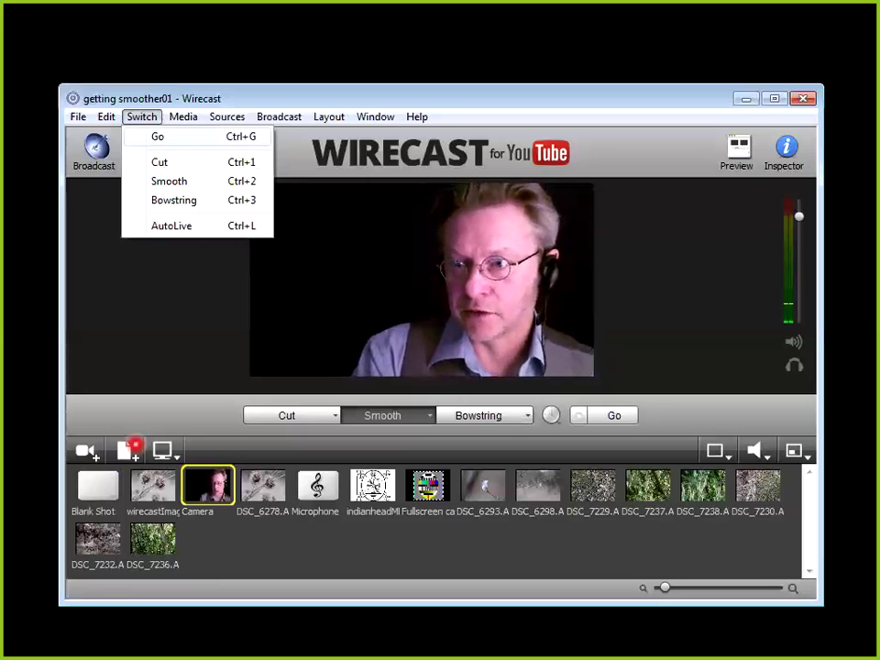
pyautogui.press('Down')
pyautogui.press('Down')
pyautogui.press('Down')
pyautogui.press('Down')
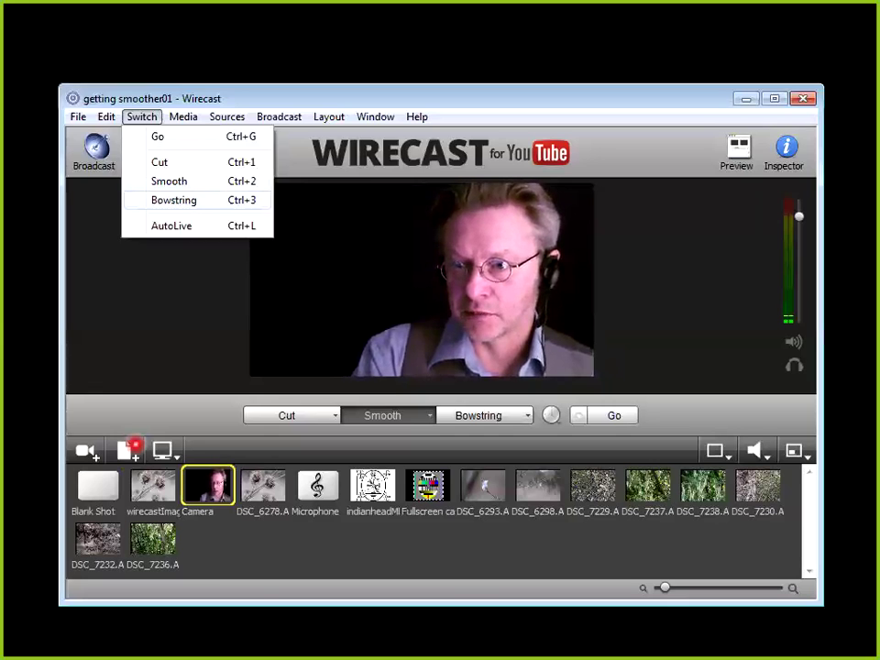
pyautogui.press('Down')
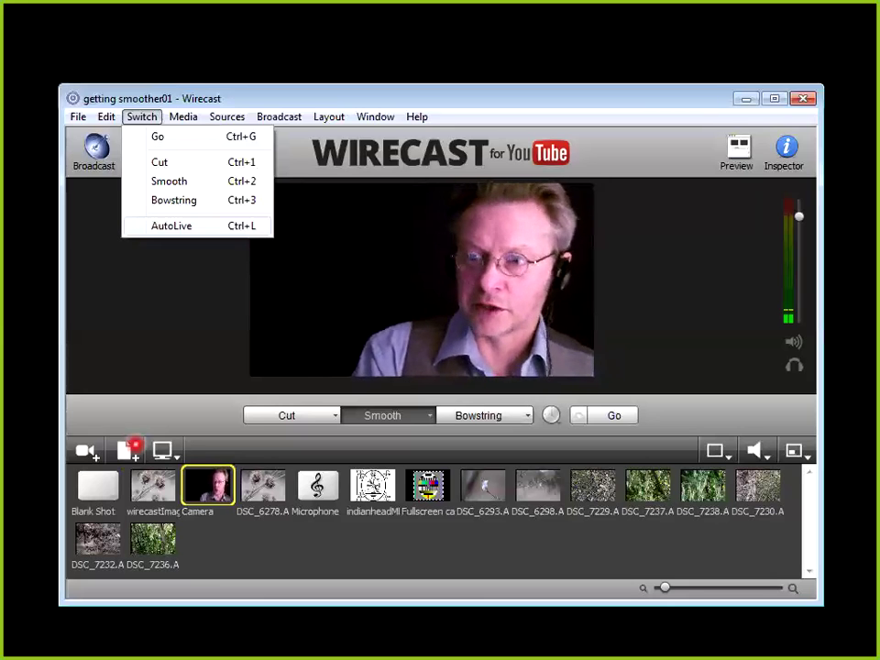
pyautogui.press('Return')
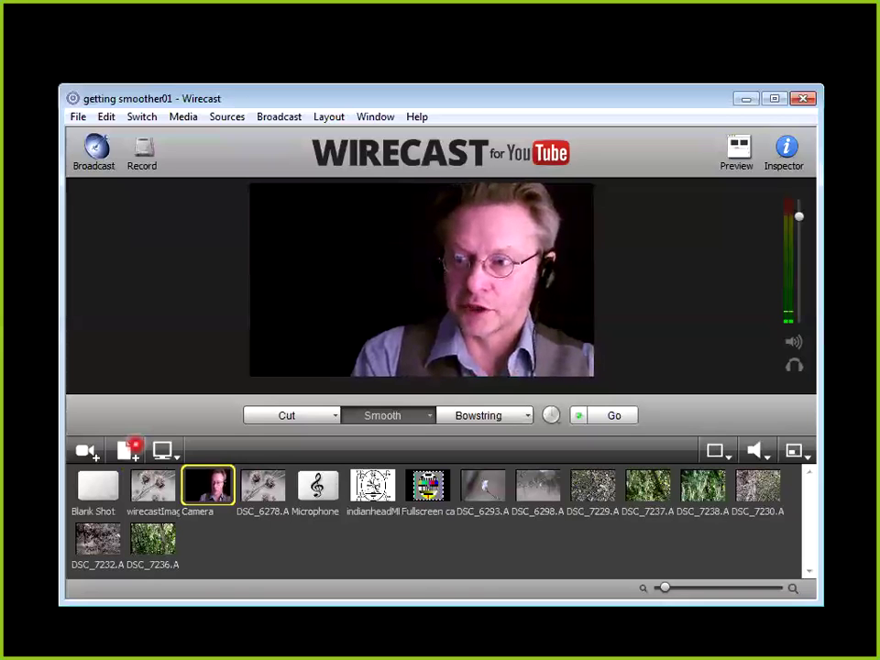
# Switch the live output through the Blank Shot, the wirecastImage shot, the Camera shot and the DSC_6278 clip
pyautogui.click(97, 486)
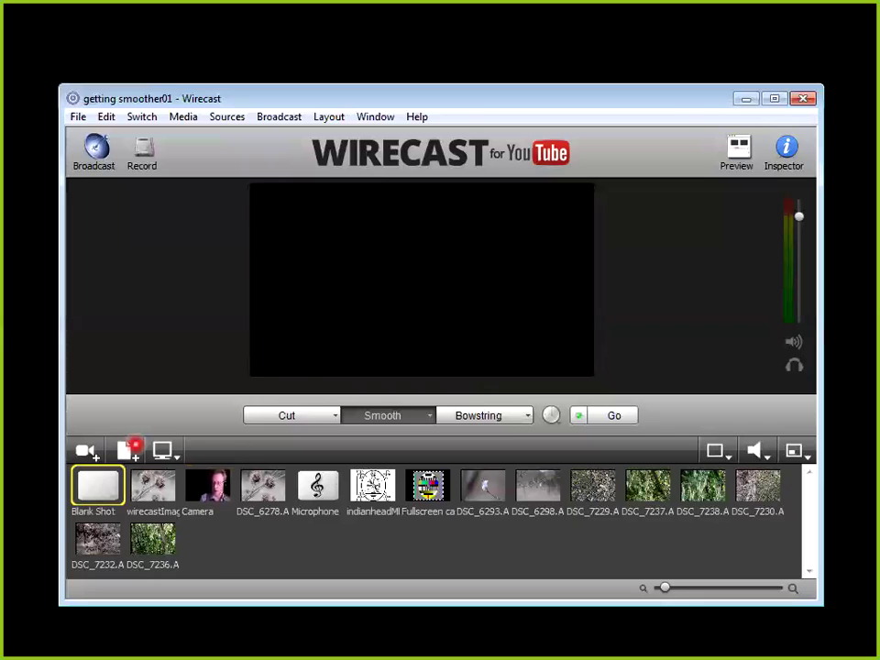
pyautogui.click(152, 486)
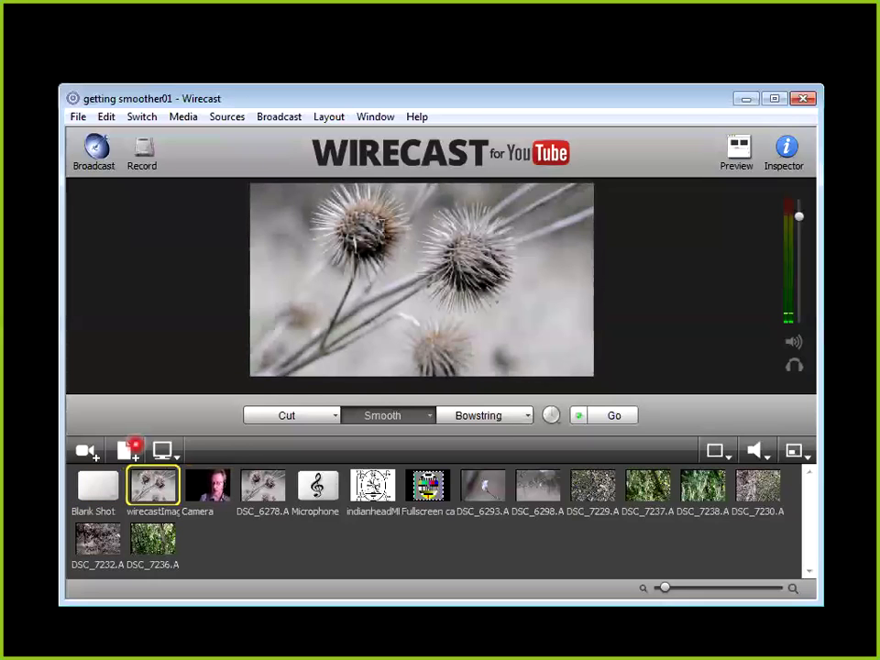
pyautogui.click(208, 485)
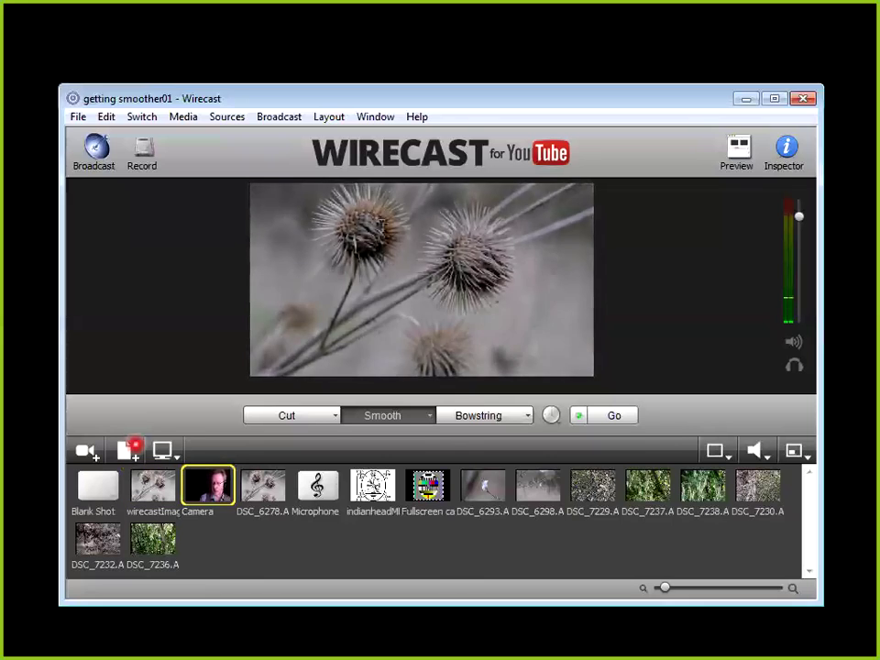
pyautogui.click(263, 485)
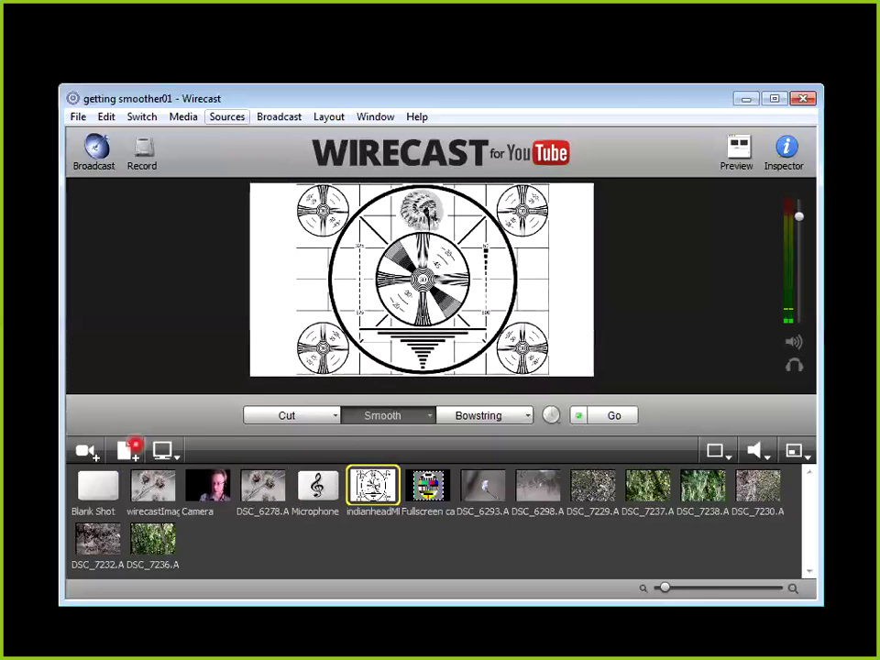
# Turn off AutoLive and dismiss the notice about using Go
pyautogui.click(141, 117)
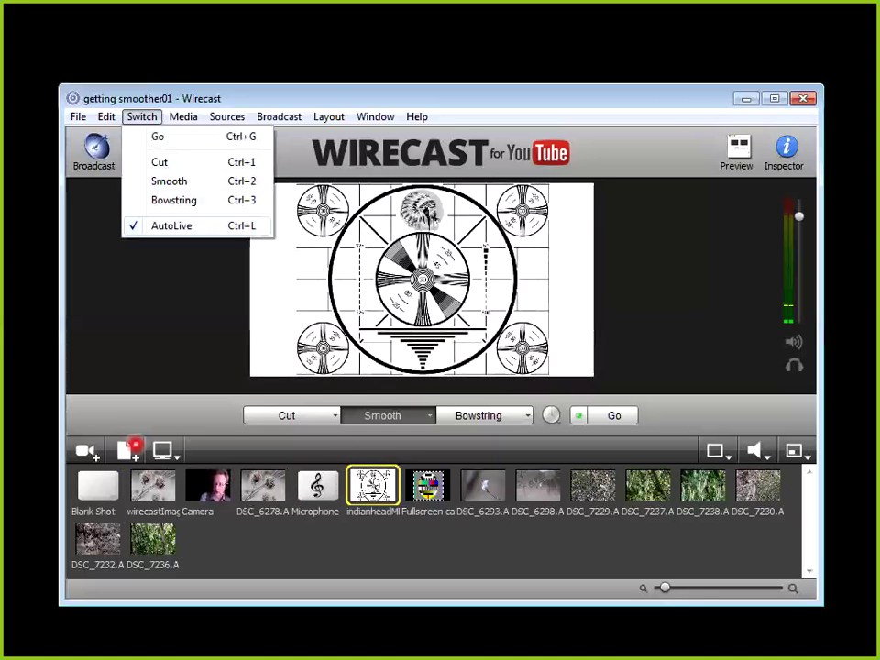
pyautogui.hotkey('ctrl', 'l')
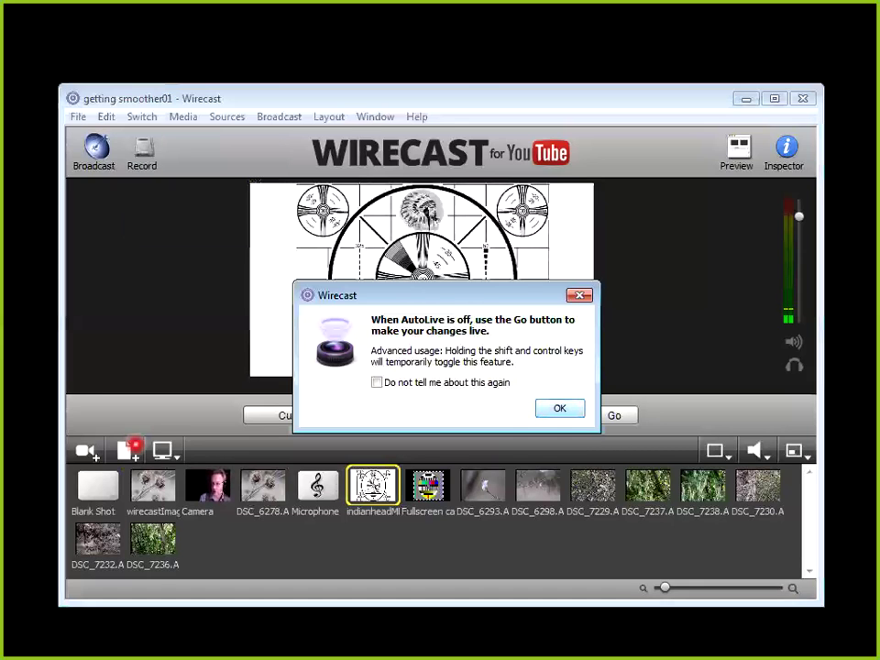
pyautogui.press('Return')
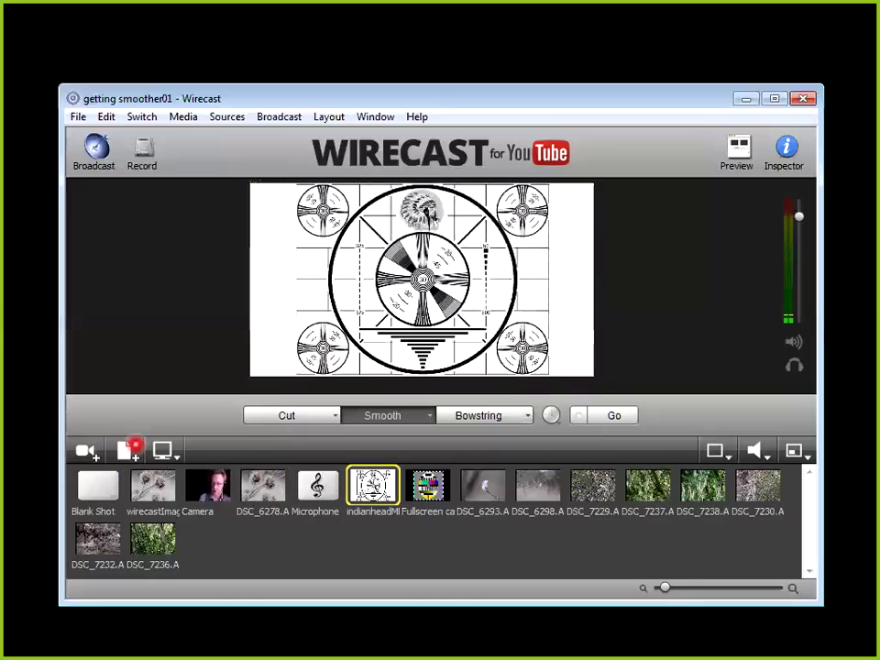
# Select the DSC_6278 clip among the shots and take it live
pyautogui.press('Right')
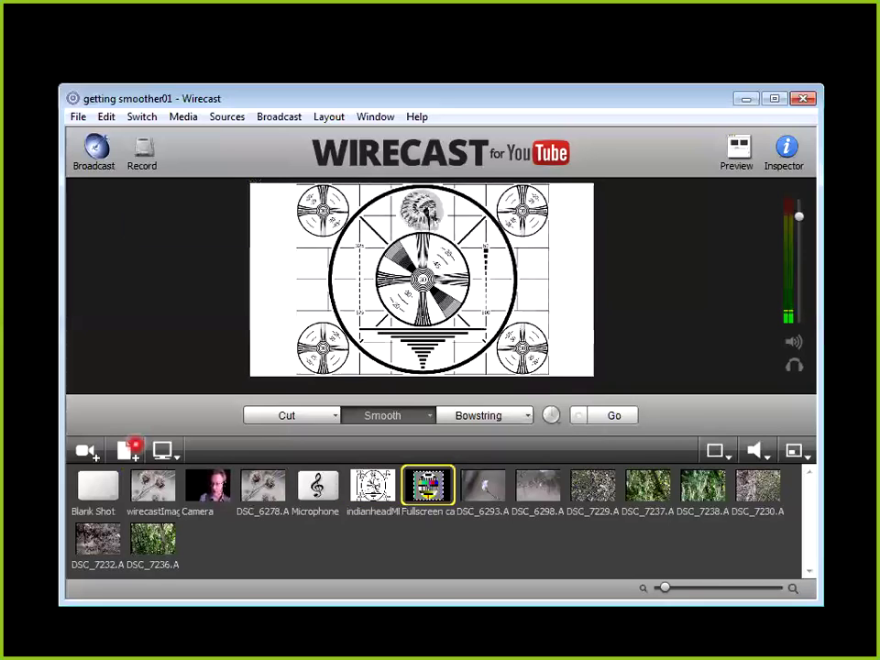
pyautogui.click(262, 486)
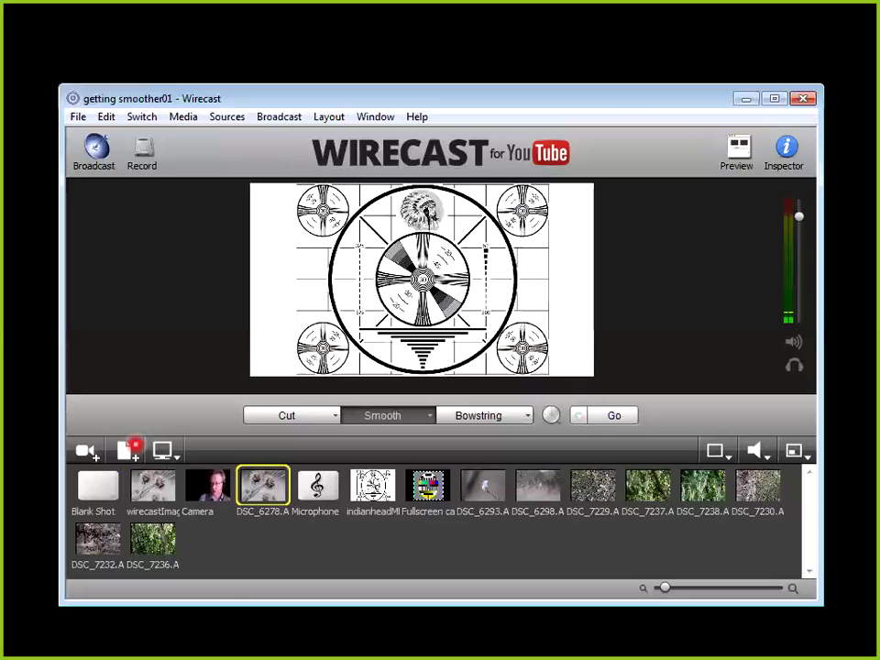
pyautogui.hotkey('ctrl', 'g')
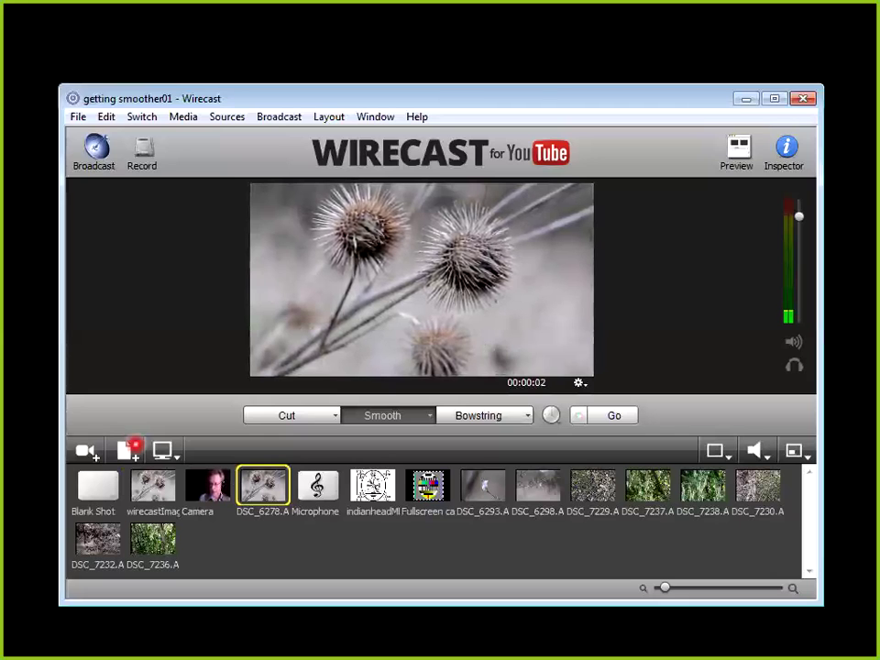
# Take the Camera shot live and check which audio source is assigned to it
pyautogui.click(208, 486)
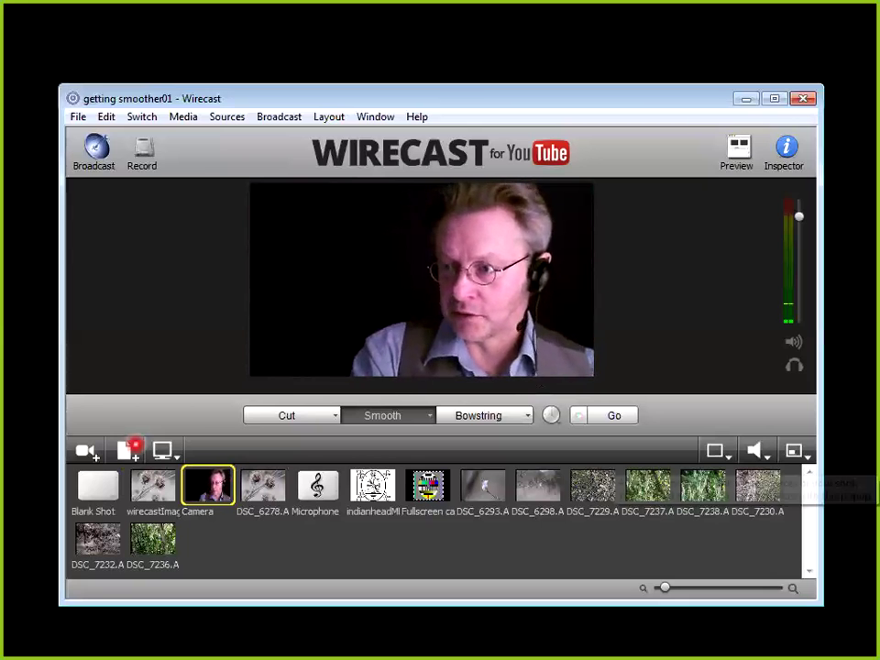
pyautogui.click(757, 450)
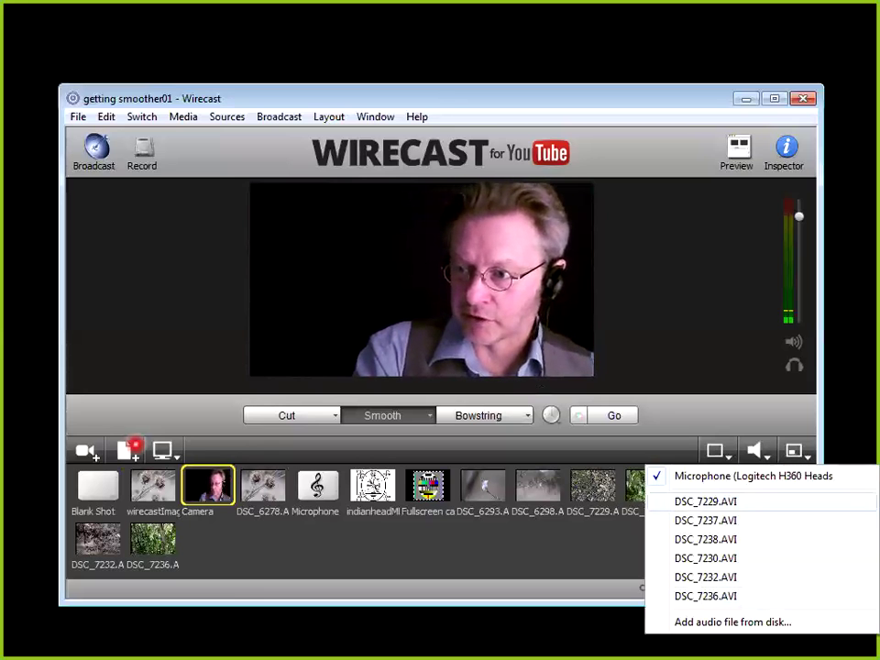
pyautogui.press('Escape')
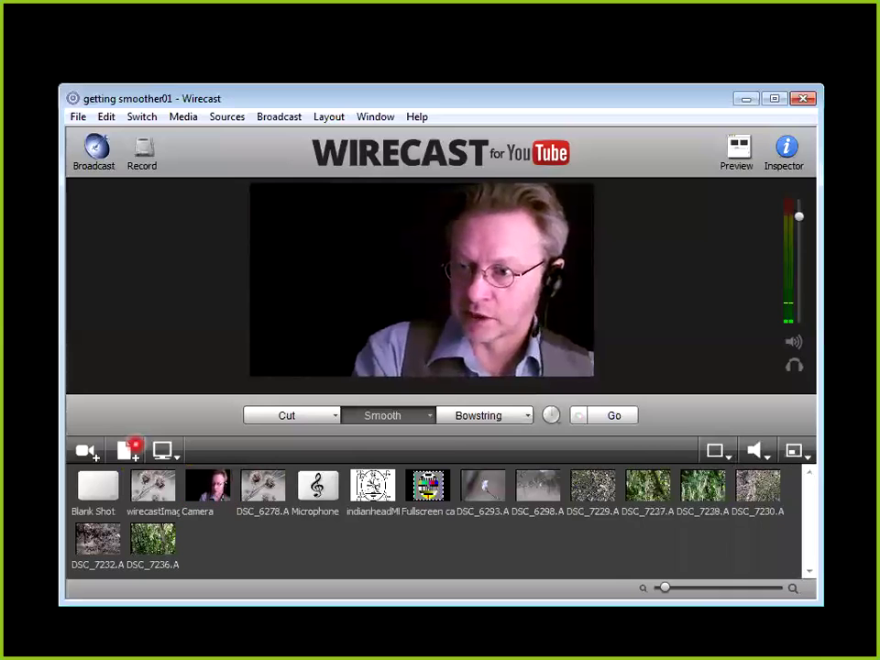
# Check the audio source of the indianhead test card shot and take that shot live
pyautogui.click(373, 486)
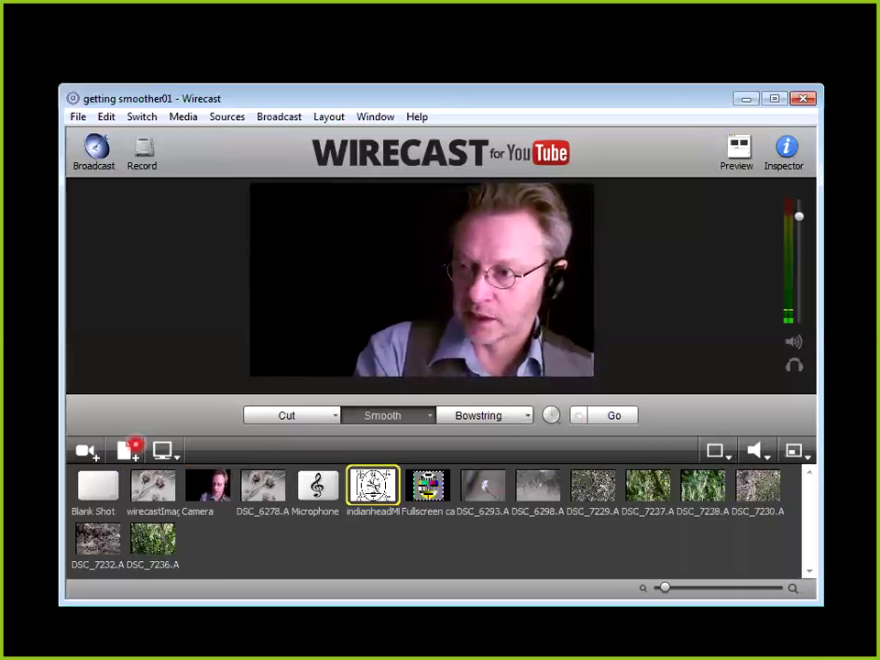
pyautogui.click(757, 450)
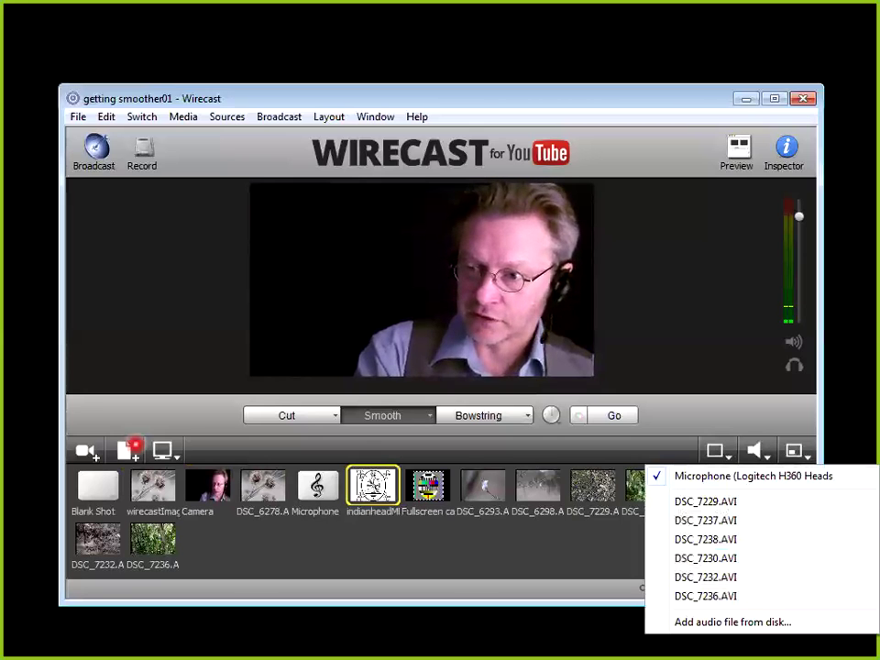
pyautogui.press('Escape')
pyautogui.click(612, 417)
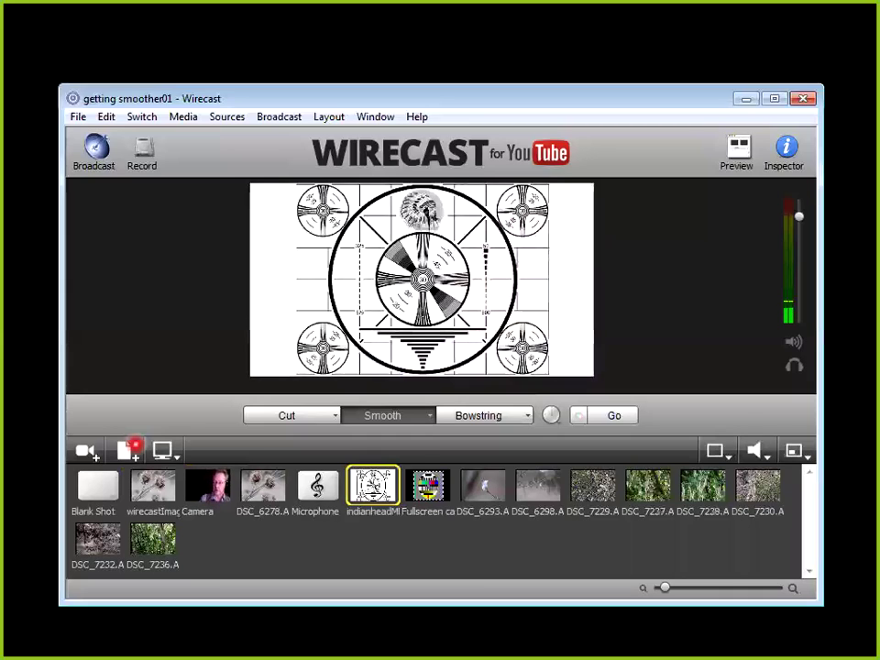
# Take the Fullscreen capture test card live, followed by the DSC_6278 clip
pyautogui.click(428, 486)
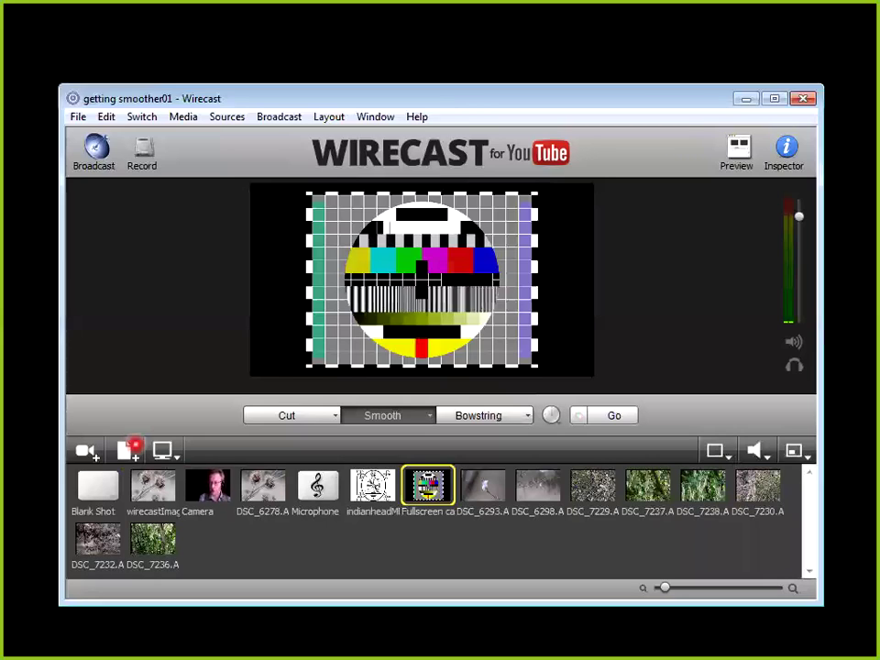
pyautogui.click(483, 485)
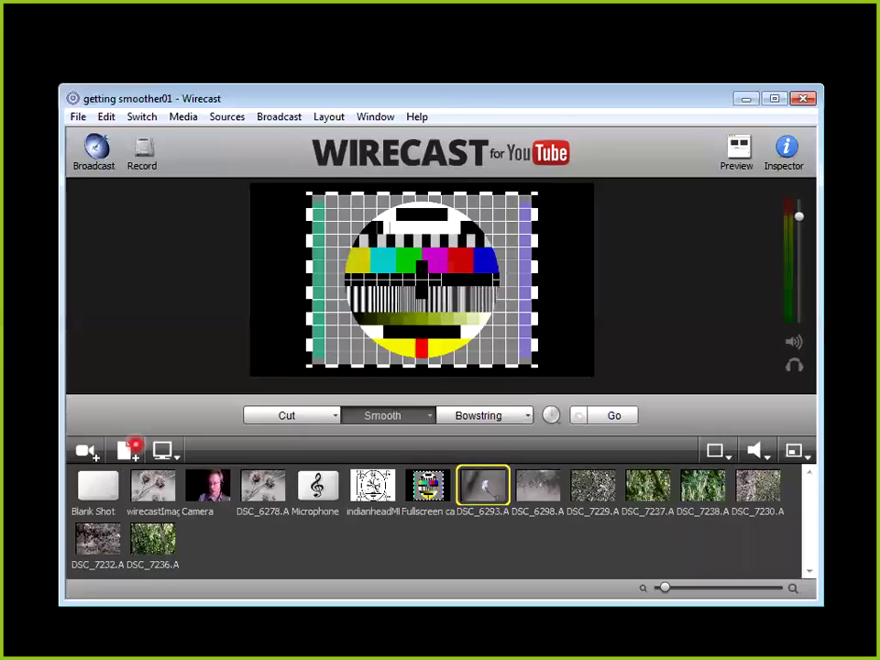
pyautogui.click(263, 486)
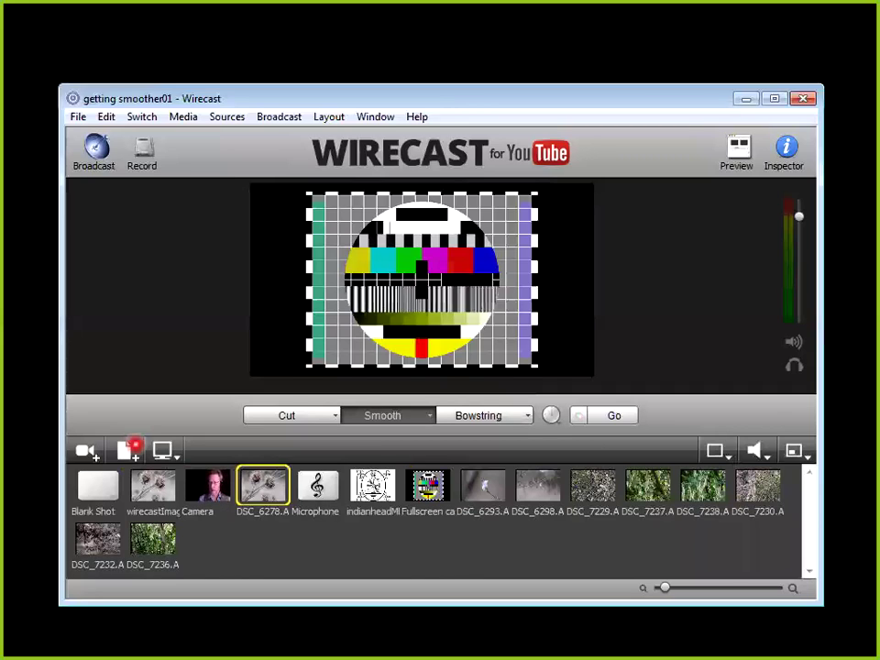
pyautogui.hotkey('ctrl', 'g')
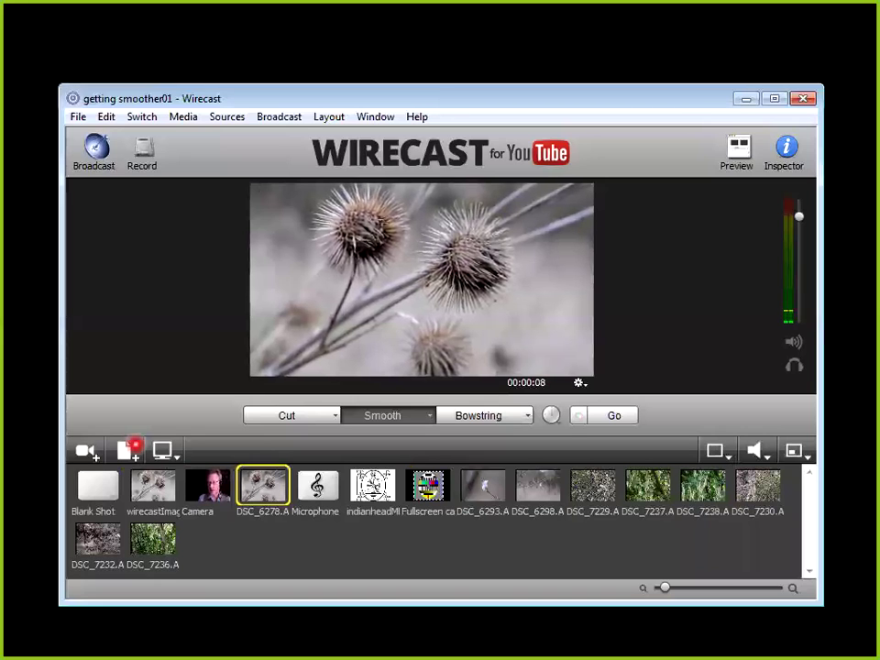
# Give the DSC_6293 shot the Side By Side layout with DSC_7232.AVI as Source B
pyautogui.click(481, 485)
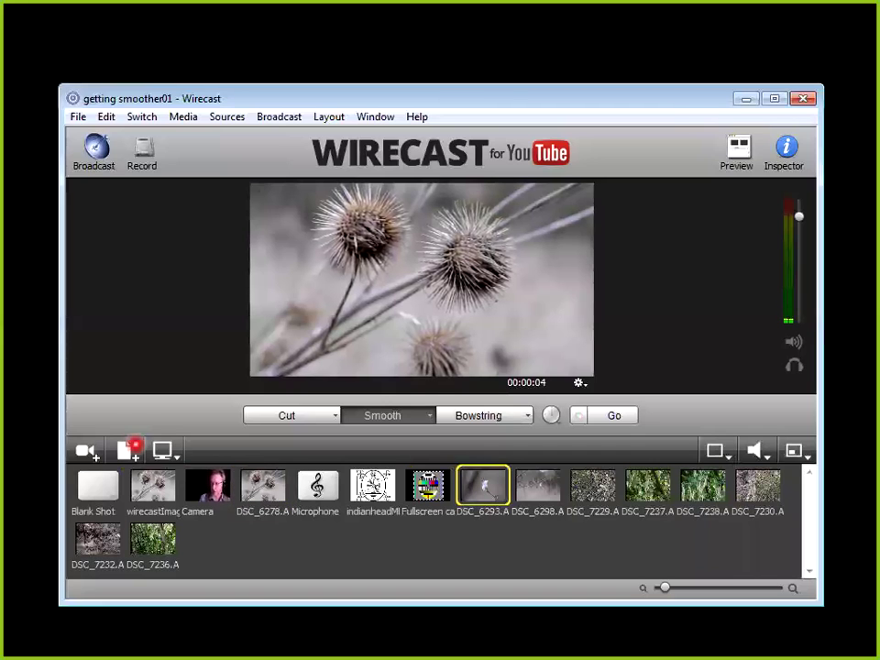
pyautogui.click(718, 450)
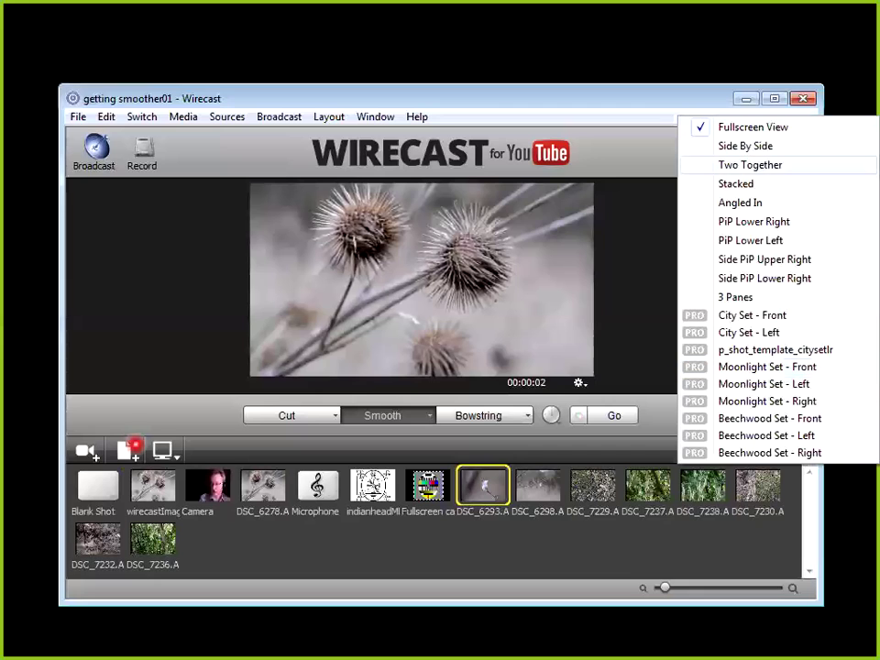
pyautogui.click(745, 145)
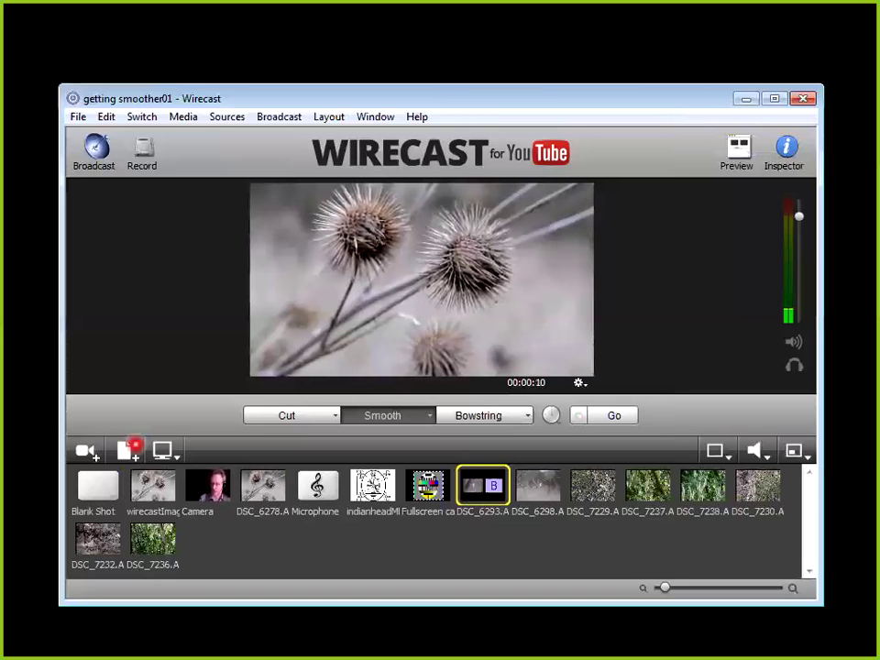
pyautogui.click(717, 450)
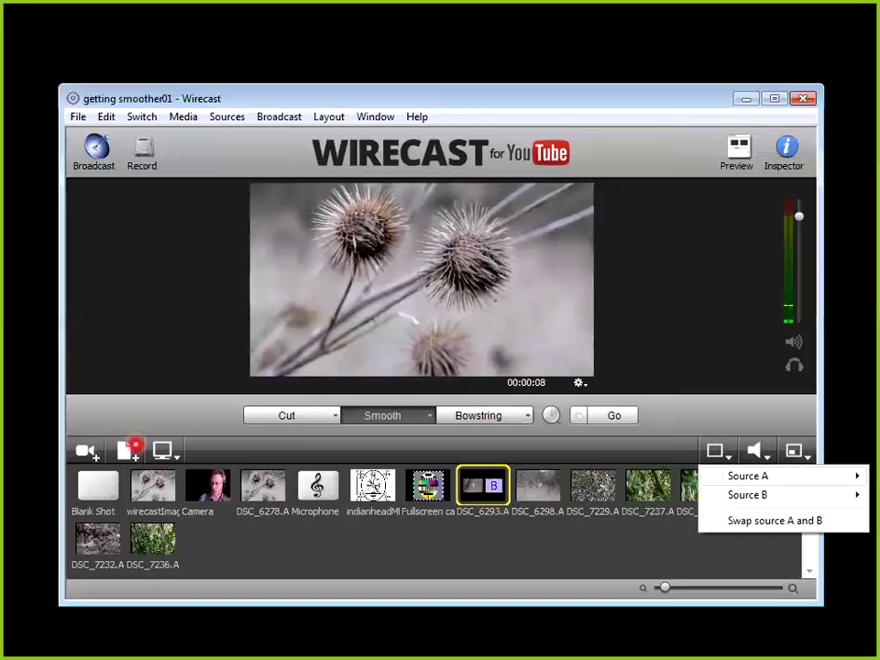
pyautogui.moveTo(746, 495)
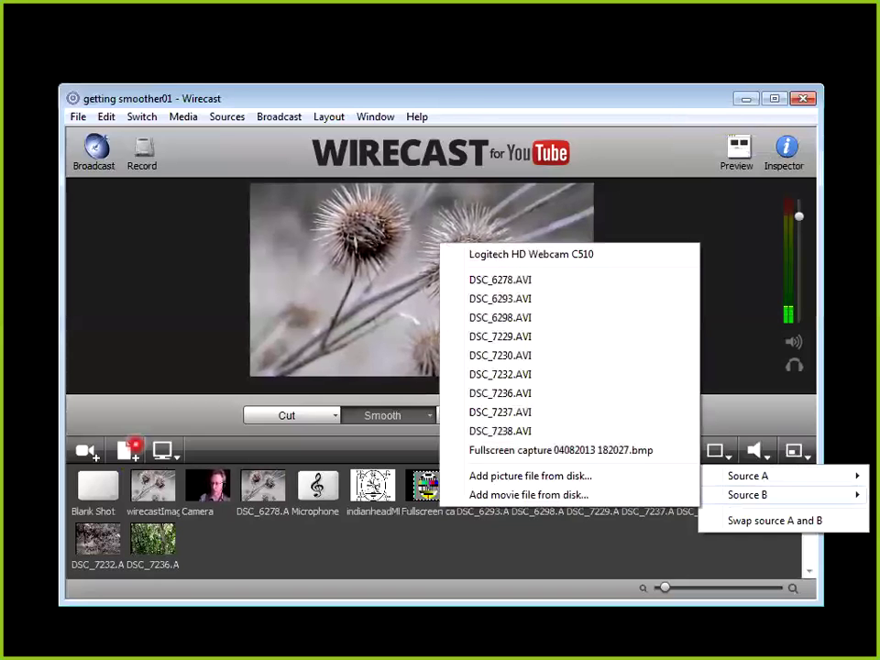
pyautogui.click(500, 374)
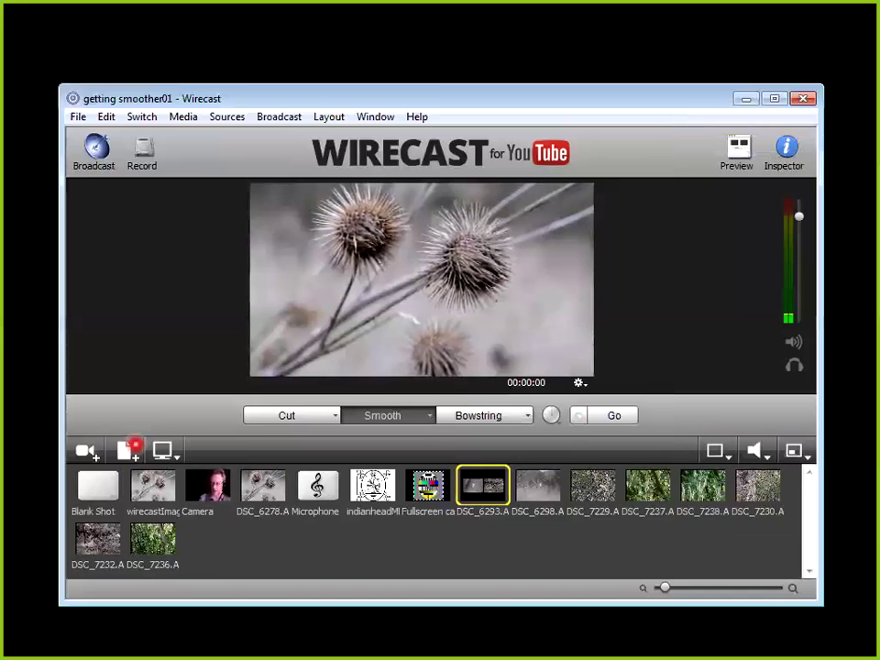
# Take the Camera shot live, followed by the side-by-side DSC_6293 shot
pyautogui.click(207, 485)
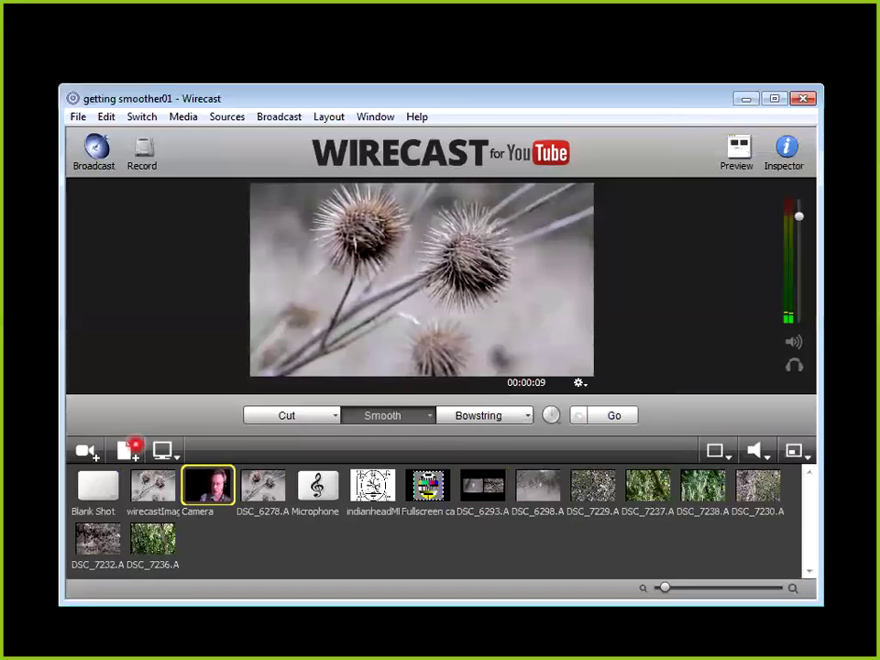
pyautogui.hotkey('ctrl', 'g')
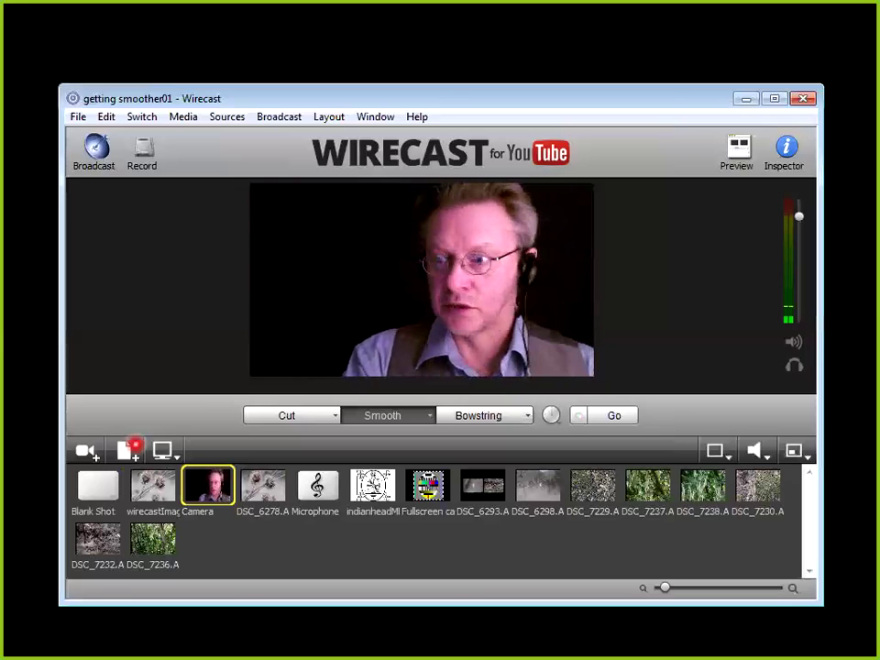
pyautogui.click(482, 485)
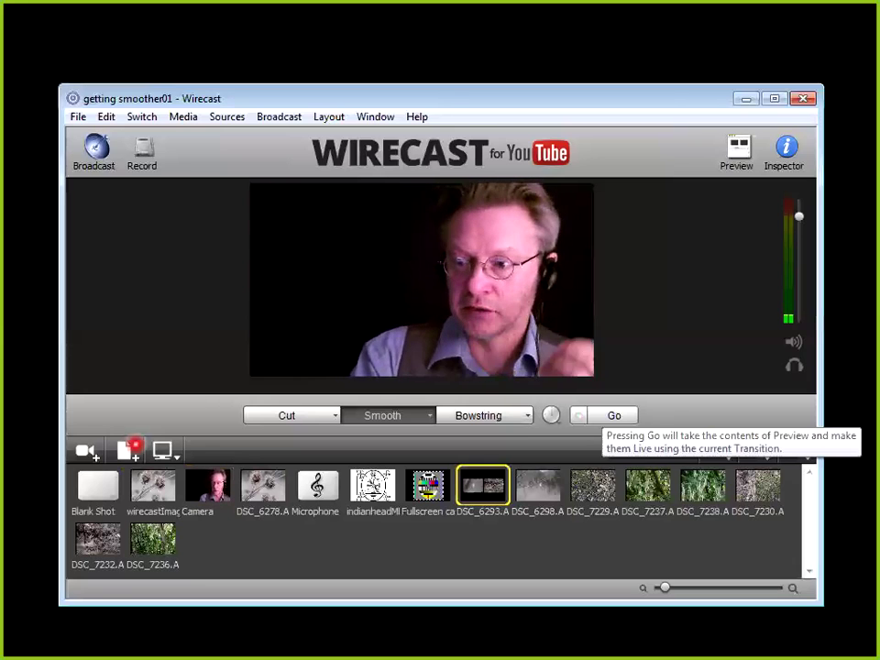
pyautogui.hotkey('ctrl', 'g')
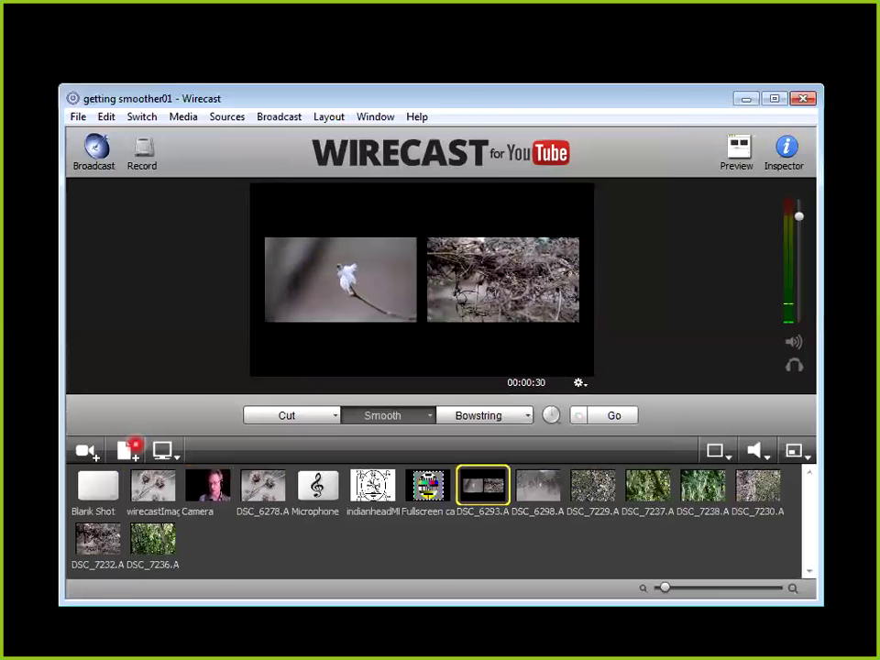
# Add the Logitech H360 microphone as an audio source of the DSC_6293 shot and check its assigned video and audio sources
pyautogui.click(755, 450)
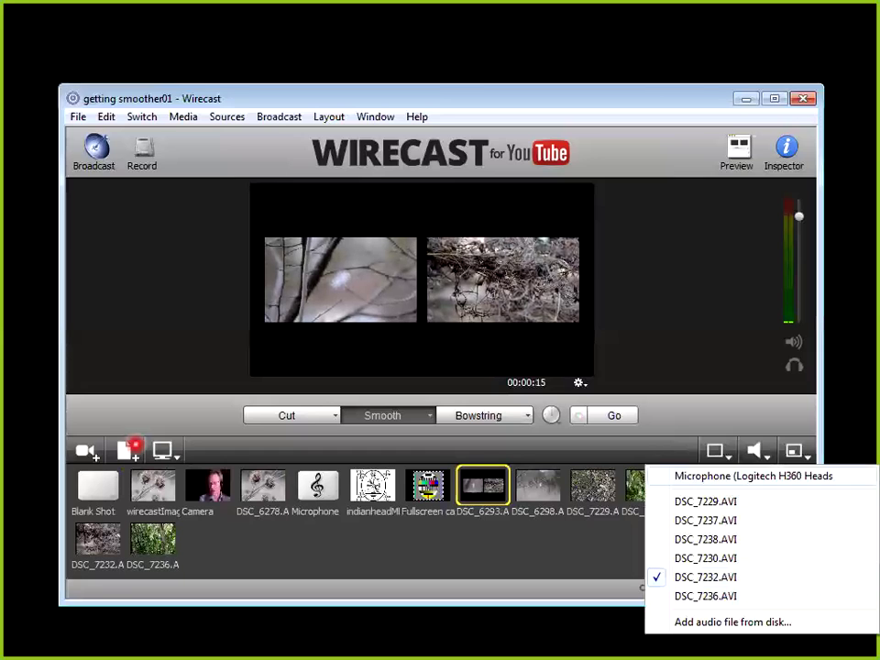
pyautogui.click(752, 476)
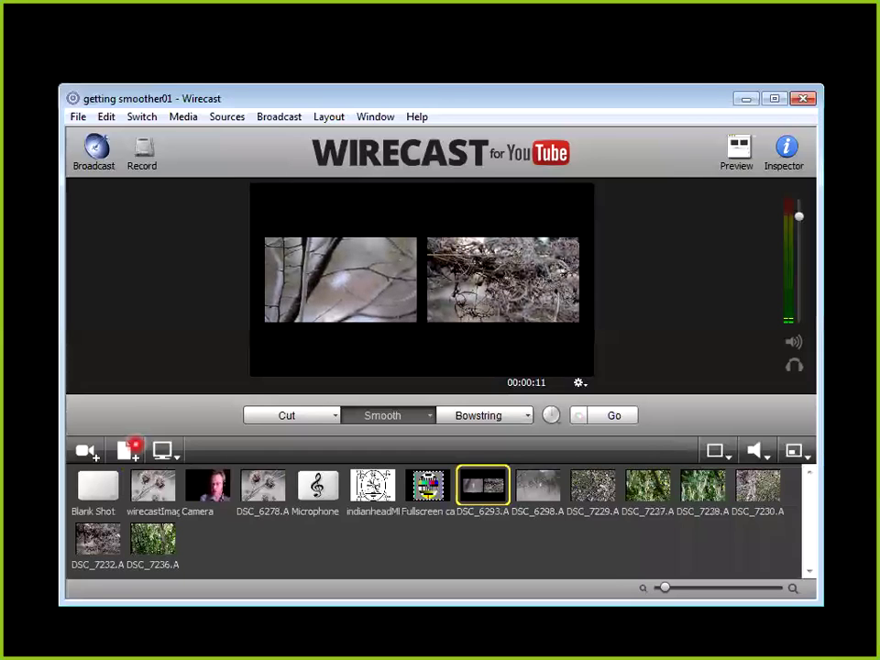
pyautogui.click(717, 450)
pyautogui.click(793, 450)
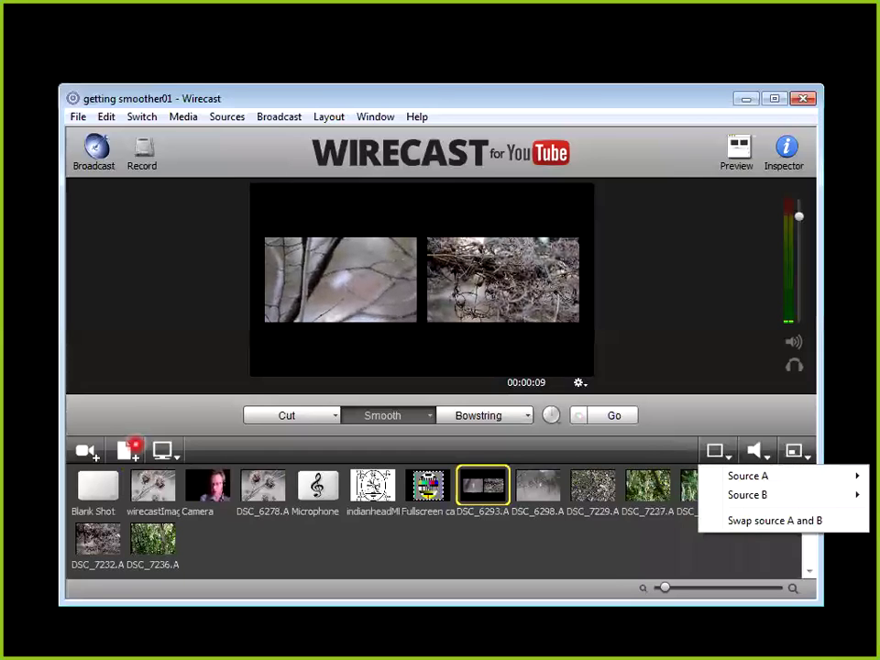
pyautogui.click(753, 450)
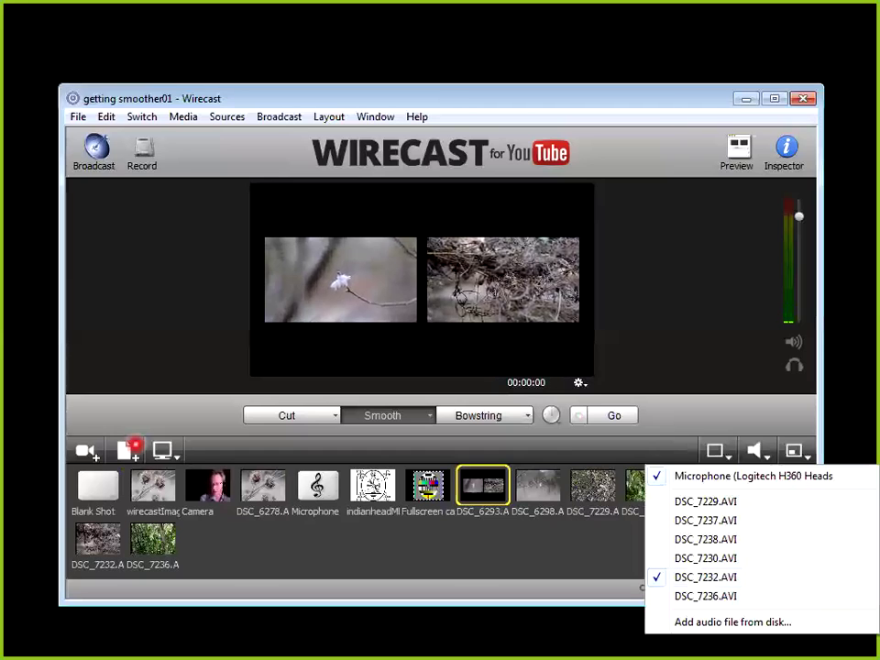
pyautogui.press('Escape')
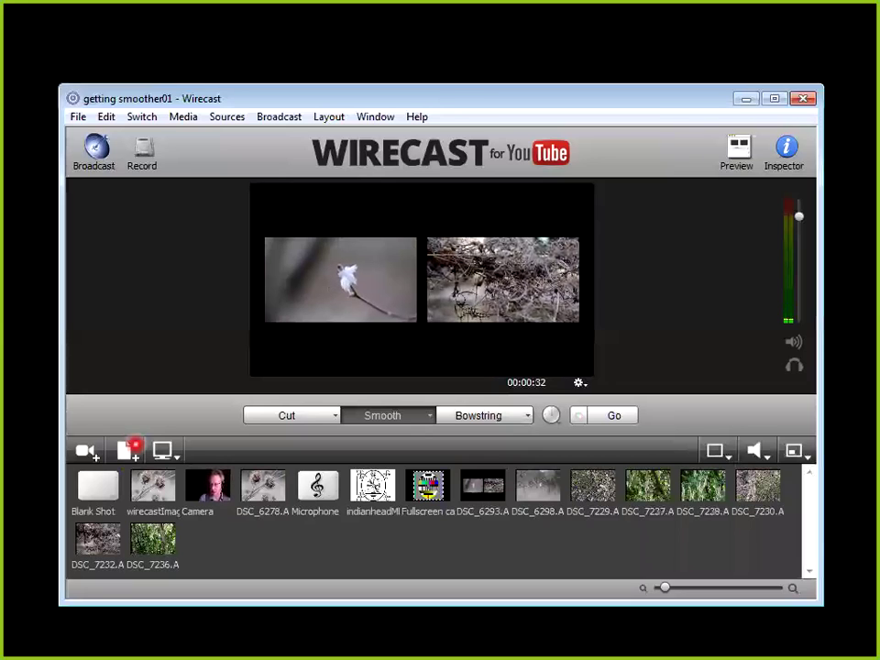
# Give the DSC_7232 shot the 3 Panes layout with Logitech HD Webcam C510 as Source B and Fullscreen capture 04082013 182027.bmp as Source C
pyautogui.click(97, 539)
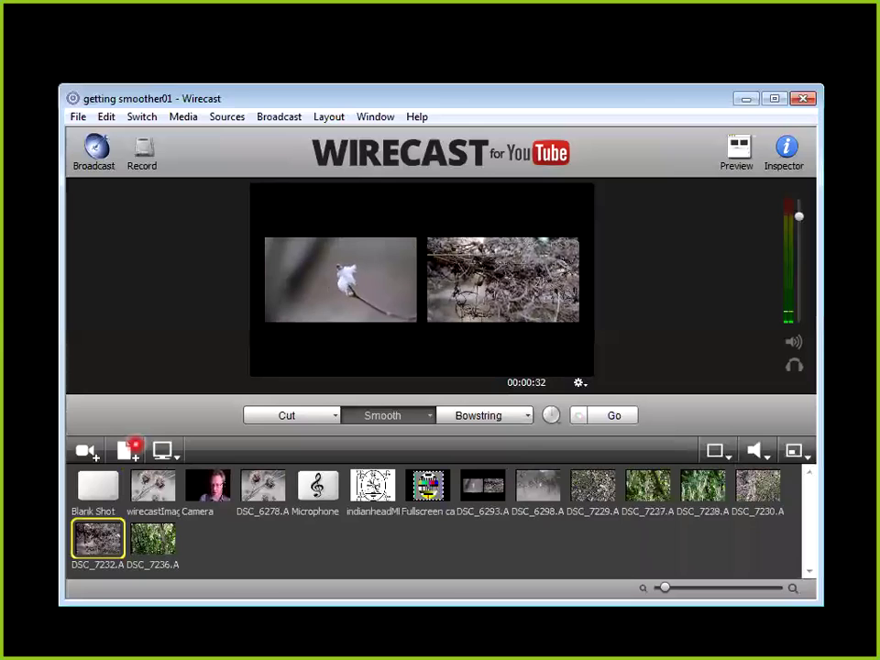
pyautogui.click(796, 450)
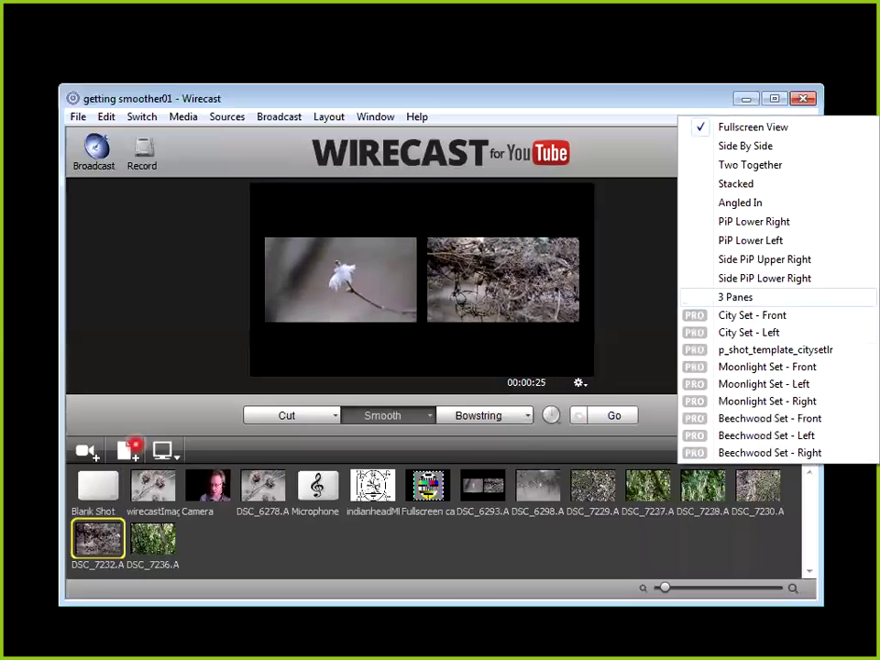
pyautogui.click(735, 297)
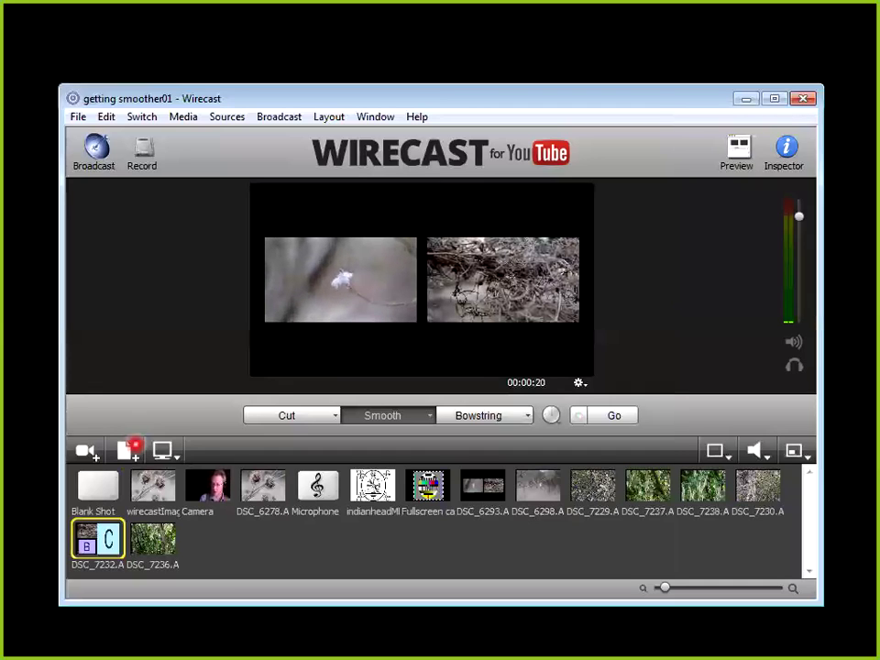
pyautogui.click(718, 449)
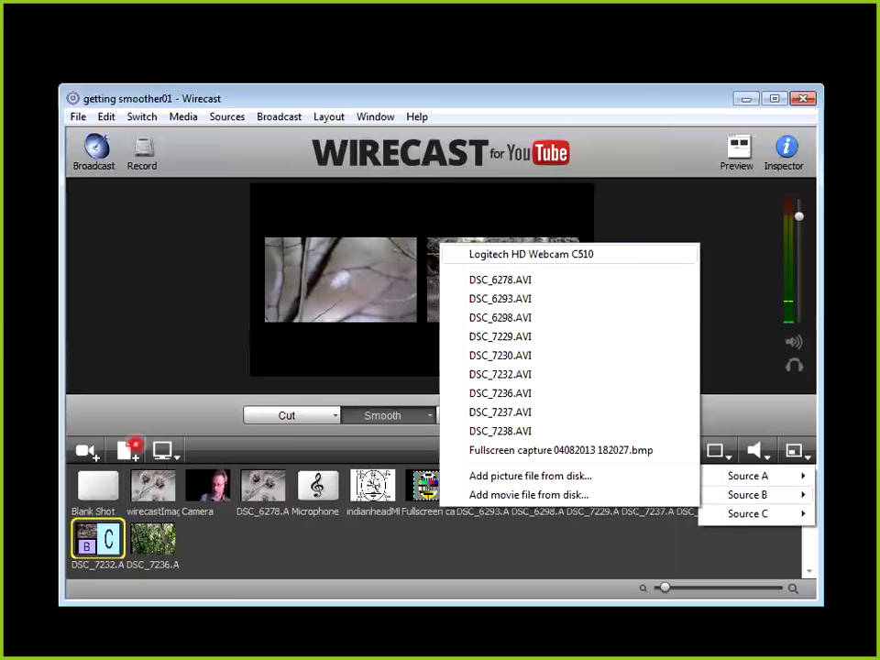
pyautogui.click(531, 253)
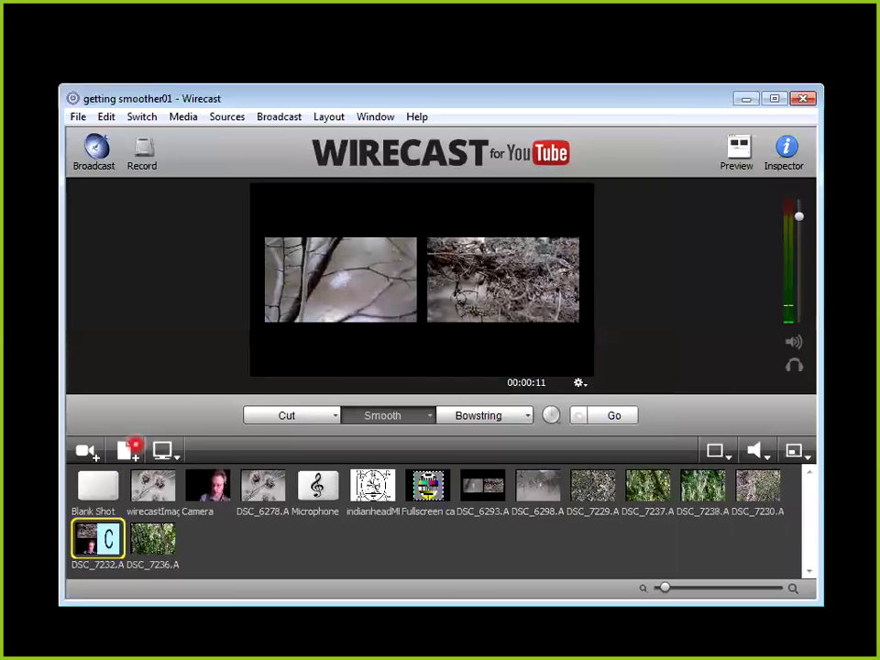
pyautogui.click(716, 450)
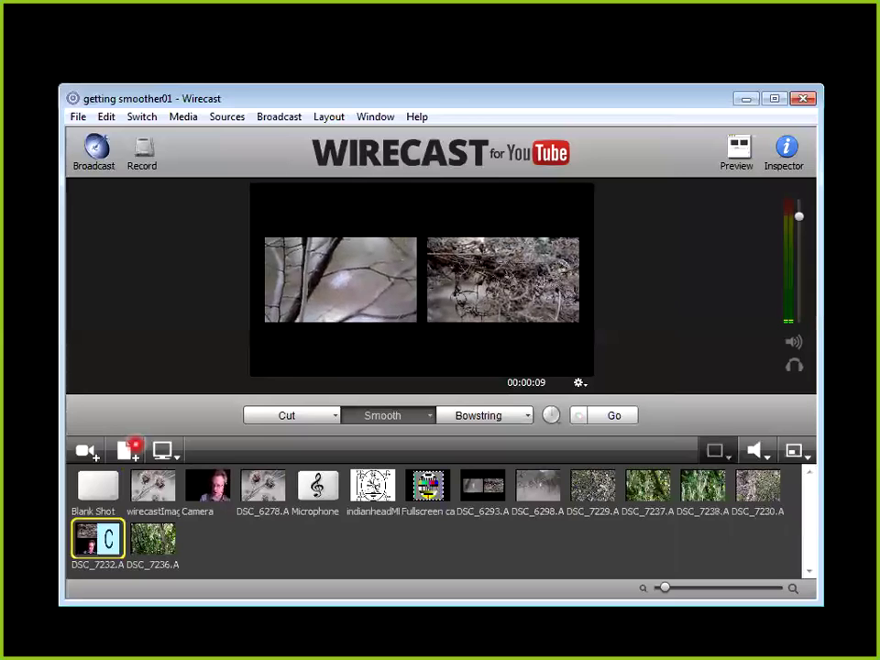
pyautogui.moveTo(747, 513)
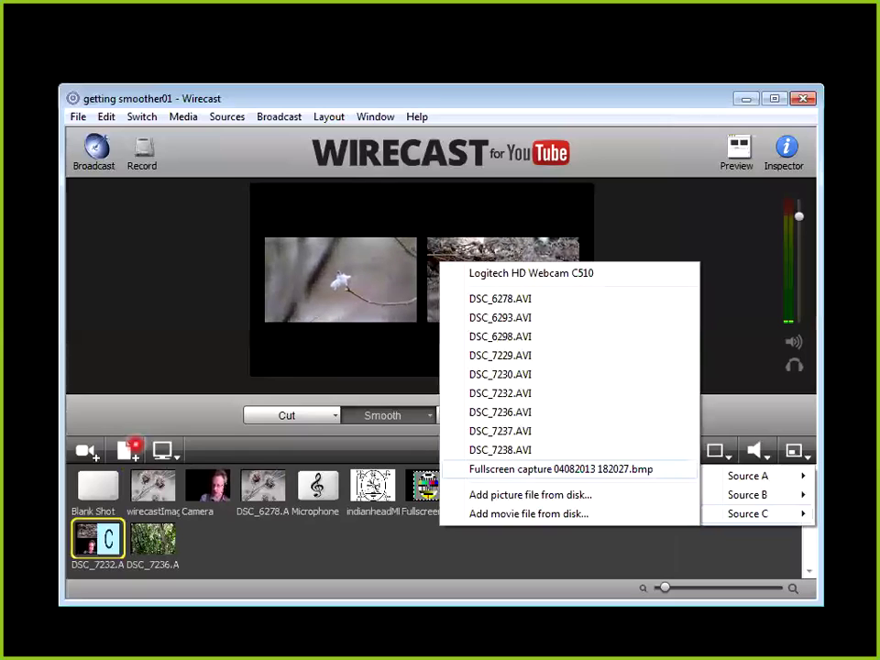
pyautogui.click(559, 468)
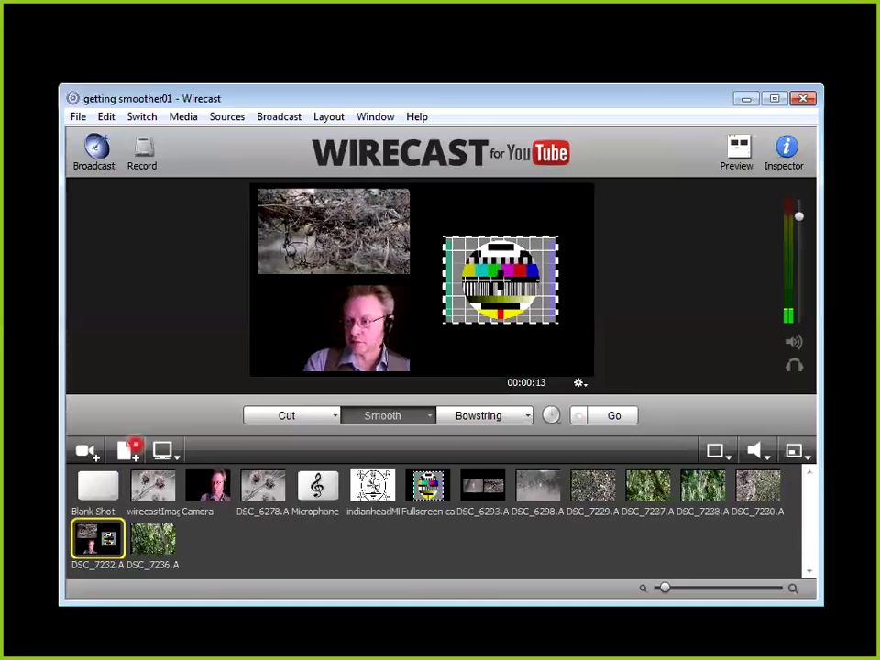
# Change Source C of the three-pane DSC_7232 shot to DSC_7230.AVI and take the updated shot live
pyautogui.click(794, 450)
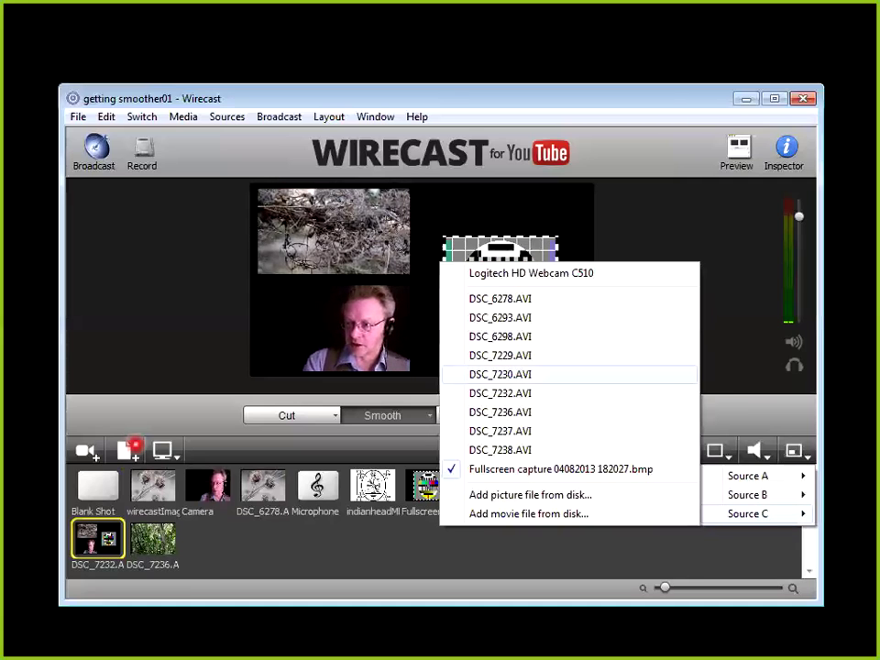
pyautogui.click(499, 374)
pyautogui.hotkey('ctrl', 'g')
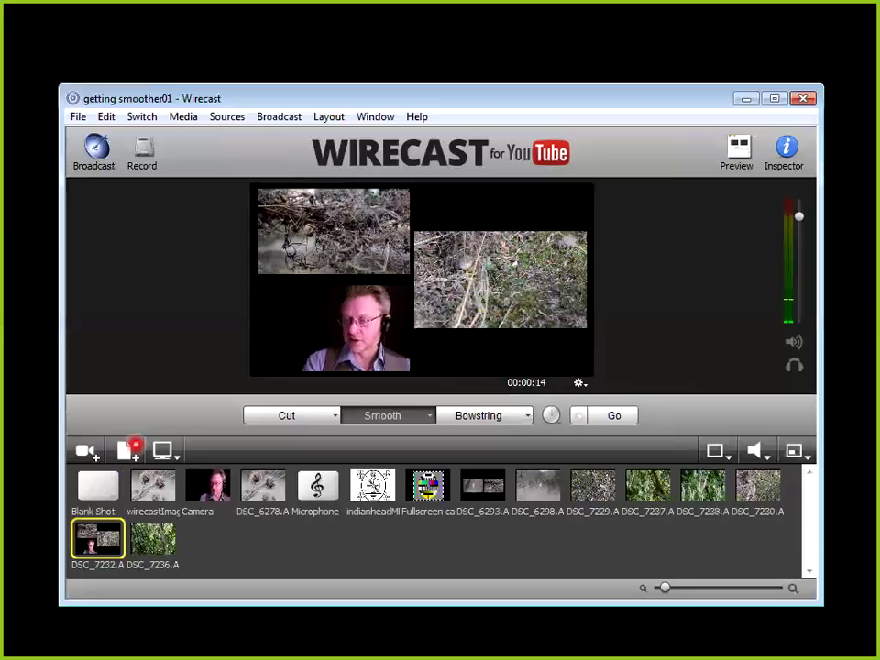
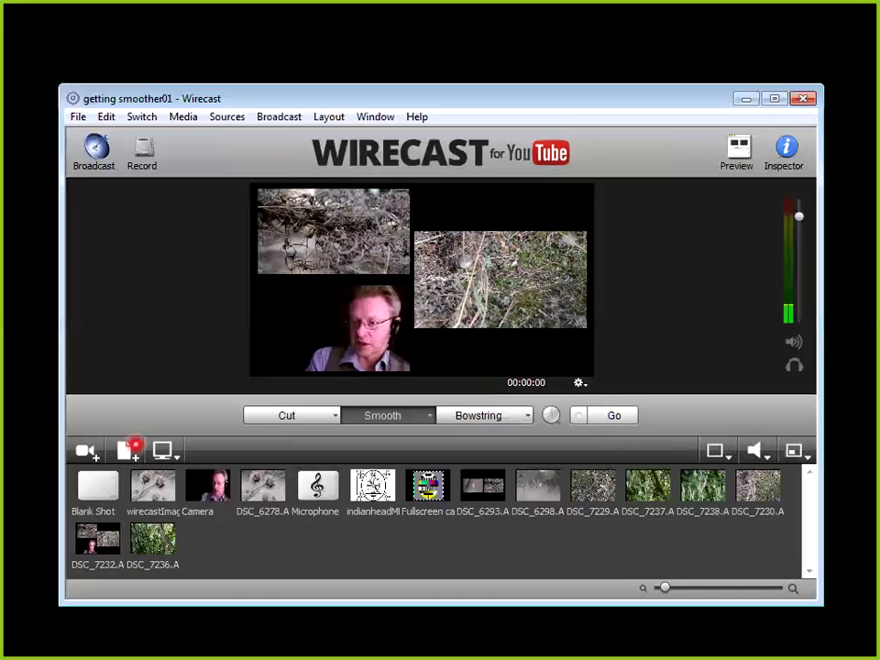
# Review the options for adding device shots, adding media shots and launching Desktop Presenter
pyautogui.click(133, 448)
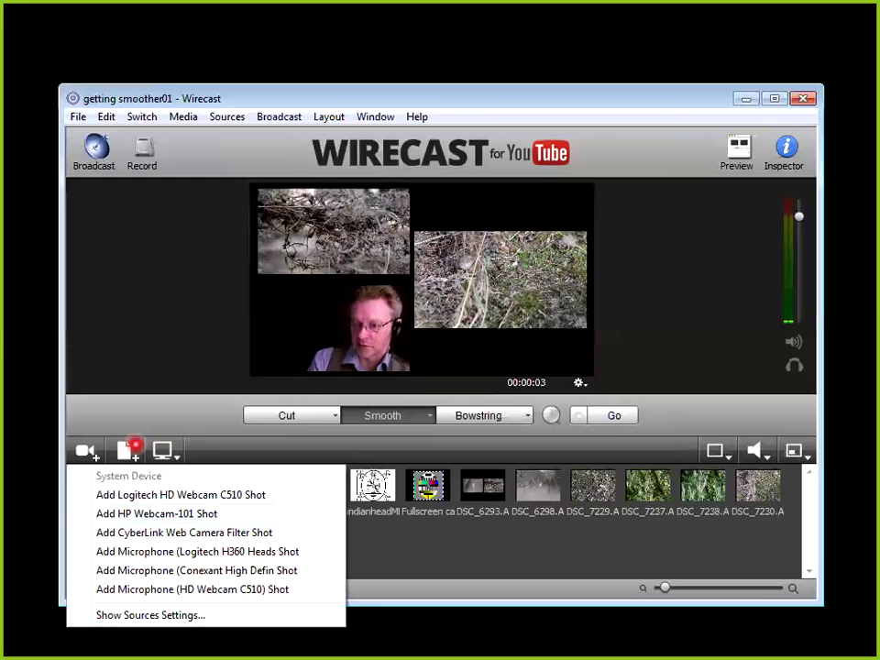
pyautogui.click(135, 447)
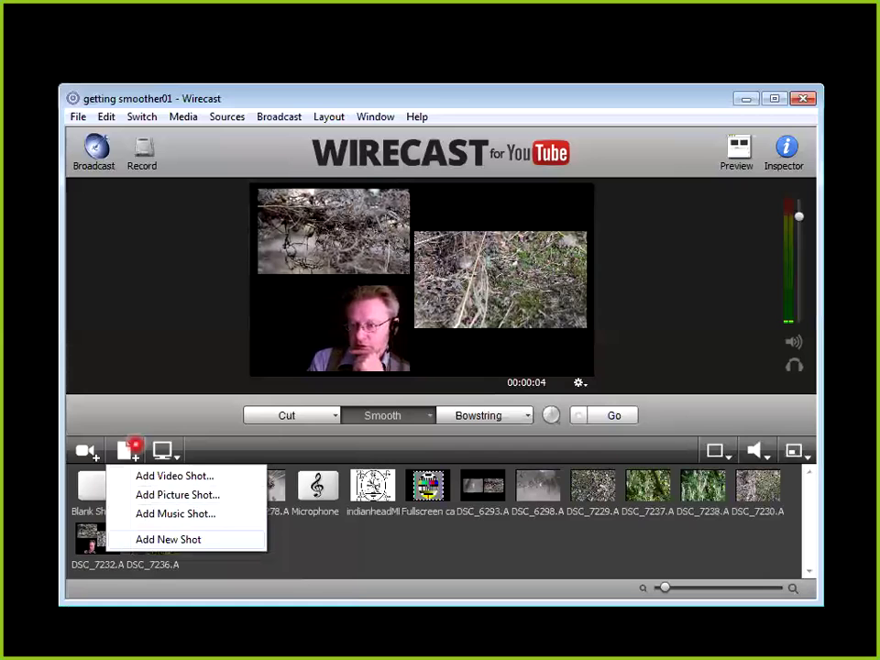
pyautogui.press('Escape')
pyautogui.click(165, 450)
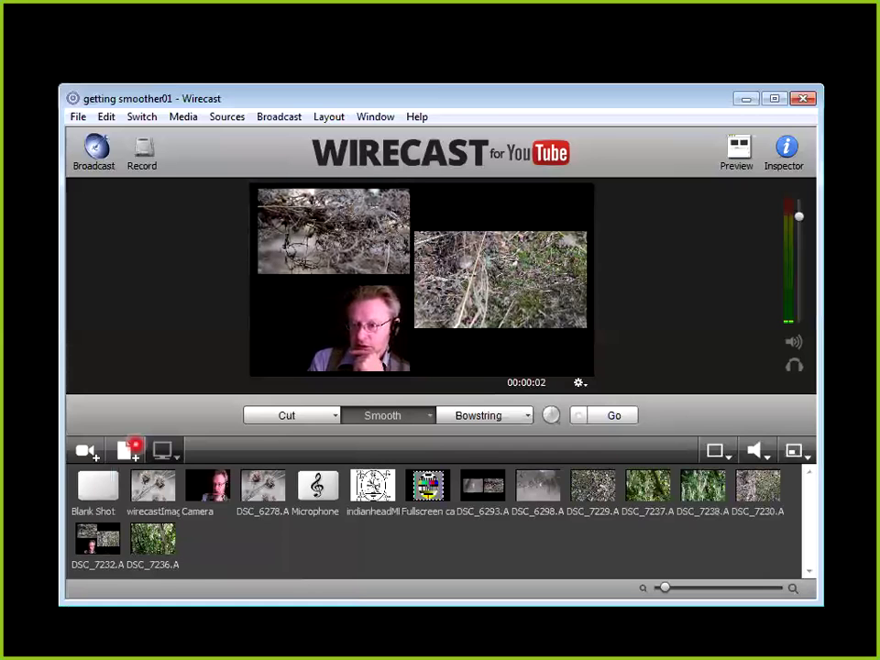
pyautogui.click(165, 450)
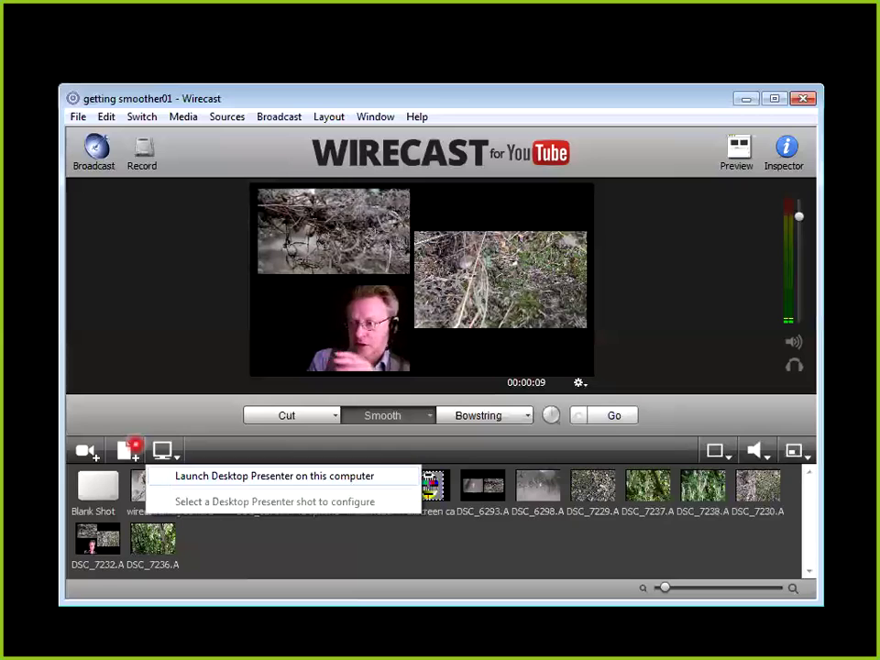
pyautogui.click(135, 445)
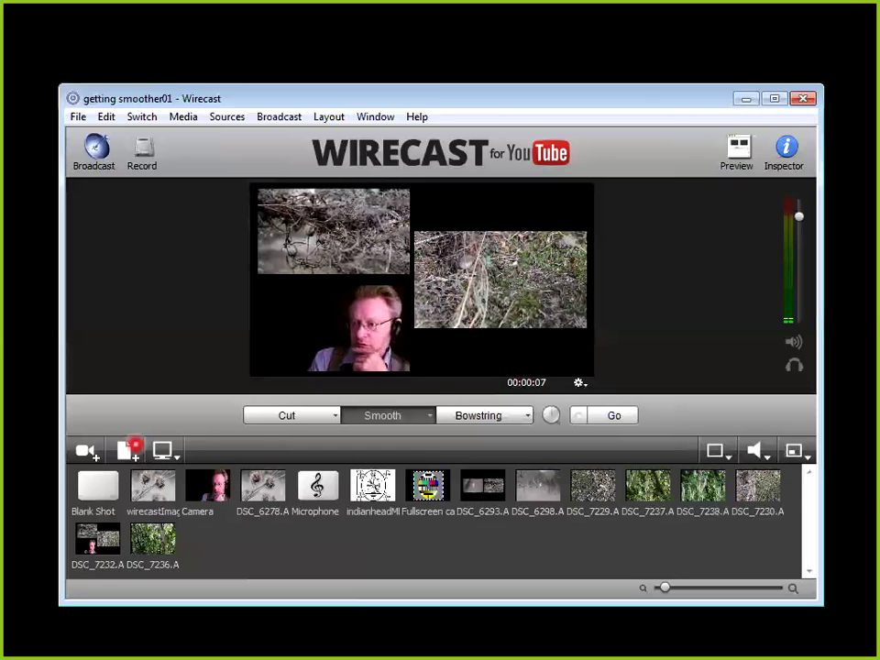
pyautogui.click(136, 445)
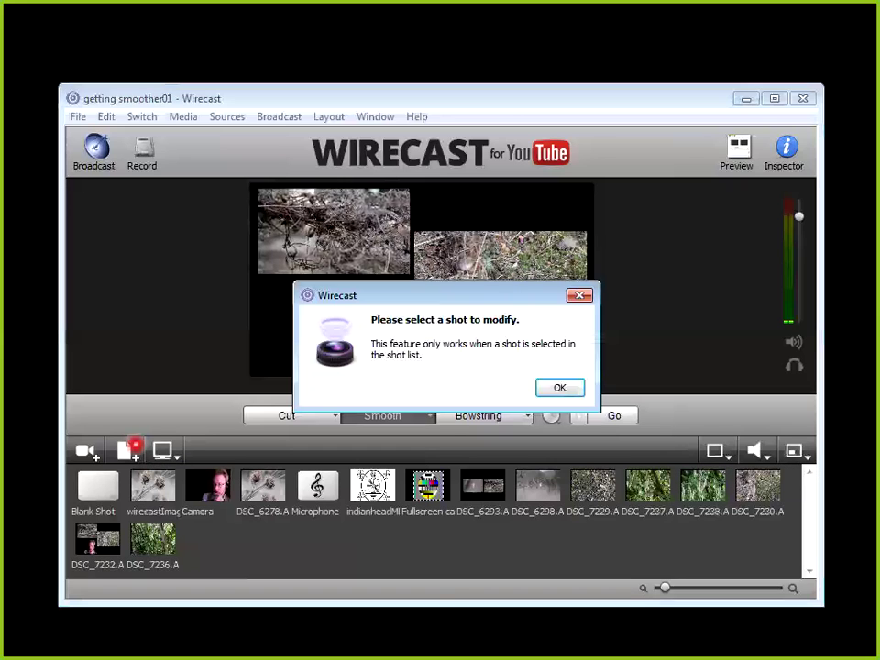
pyautogui.press('Return')
# Examine the video and audio source choices for the DSC_6298 shot without changing them
pyautogui.click(537, 485)
pyautogui.click(717, 449)
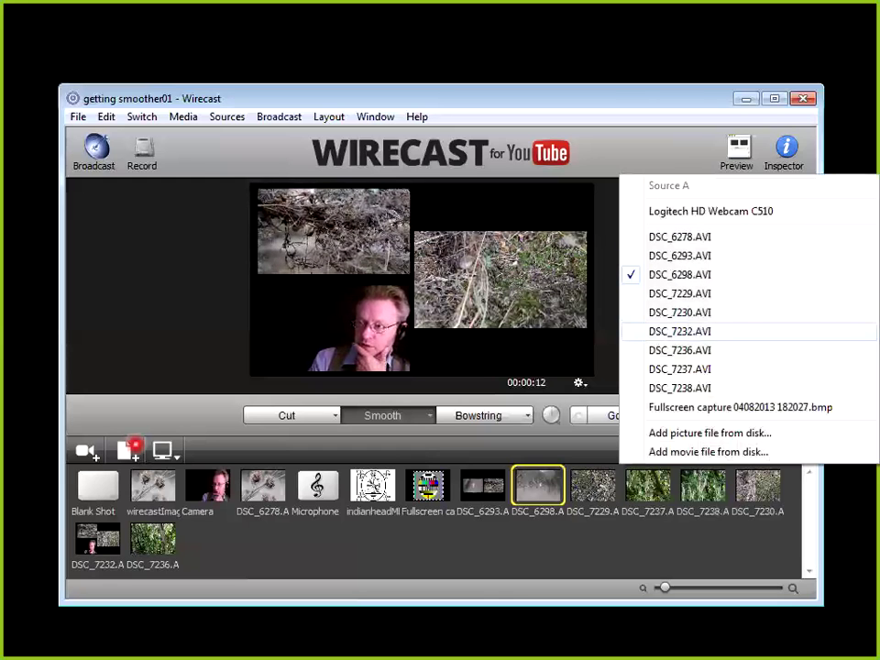
pyautogui.press('Escape')
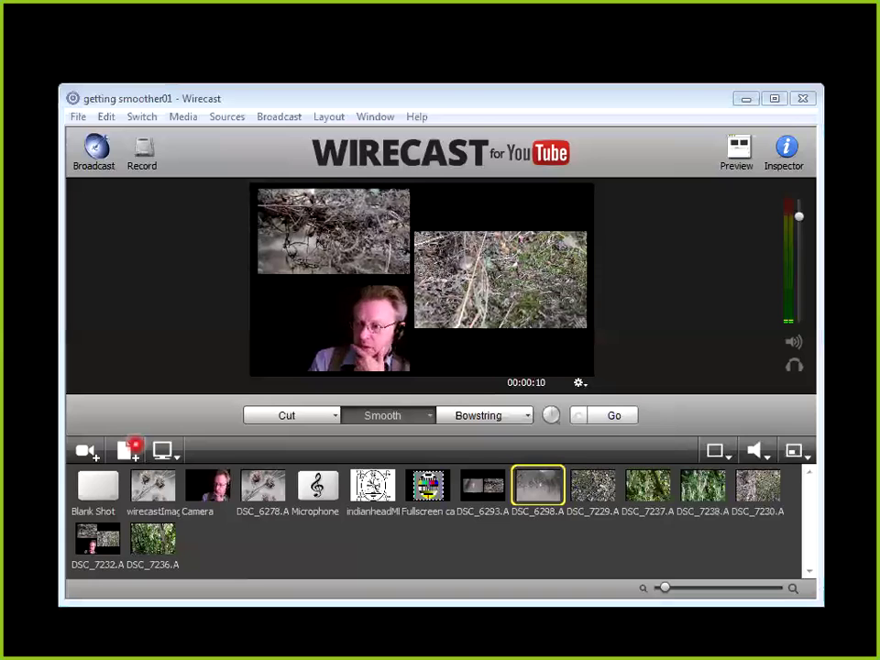
pyautogui.click(757, 450)
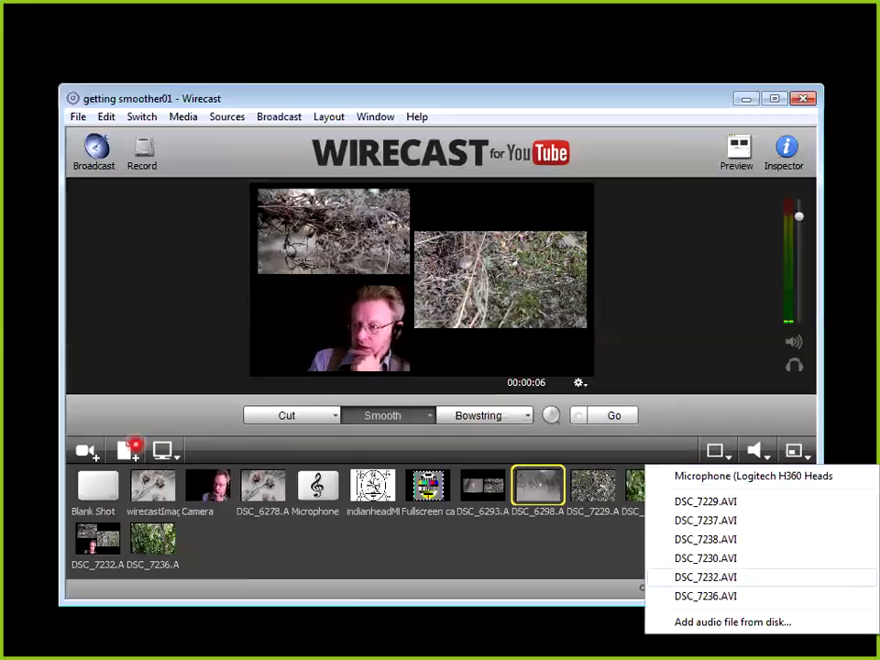
pyautogui.press('Escape')
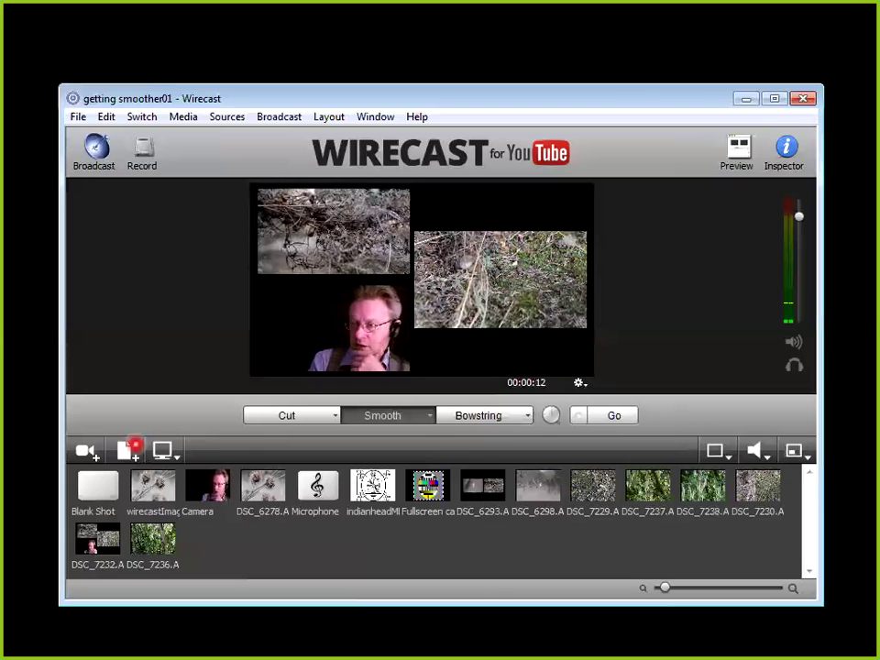
# Select the DSC_6298 shot again and review its available layout templates, leaving Fullscreen View in use
pyautogui.click(134, 446)
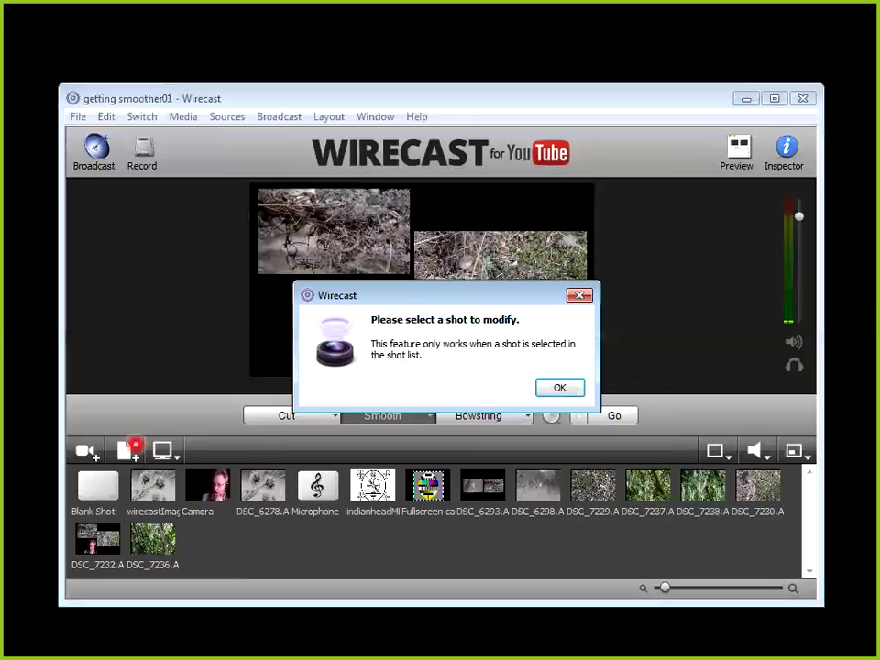
pyautogui.press('Return')
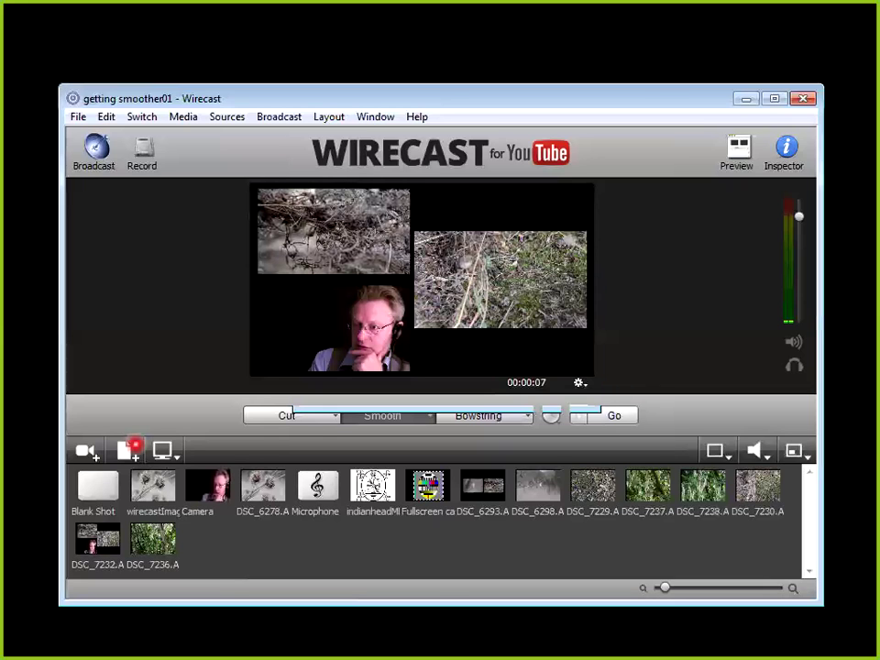
pyautogui.click(538, 486)
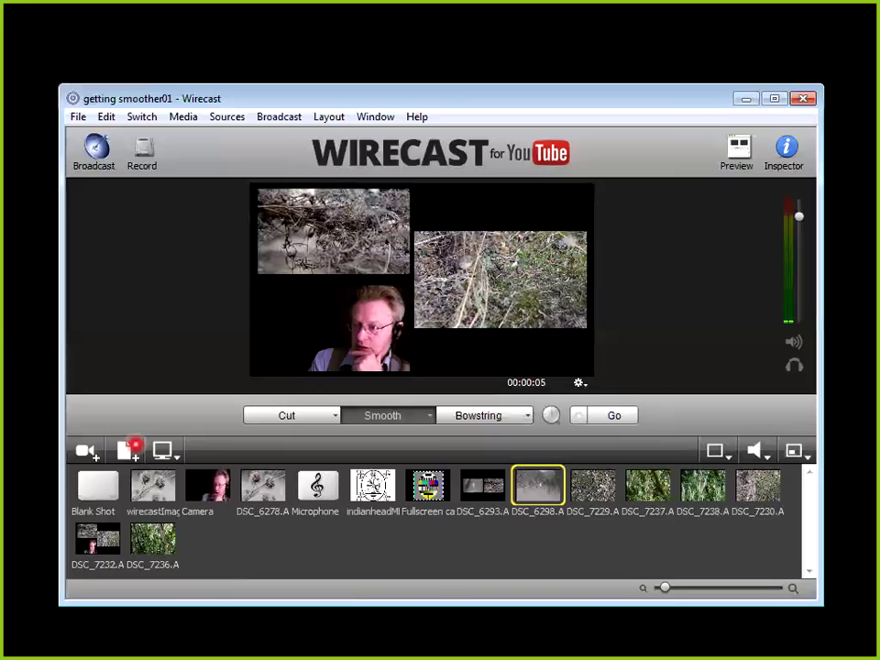
pyautogui.click(793, 451)
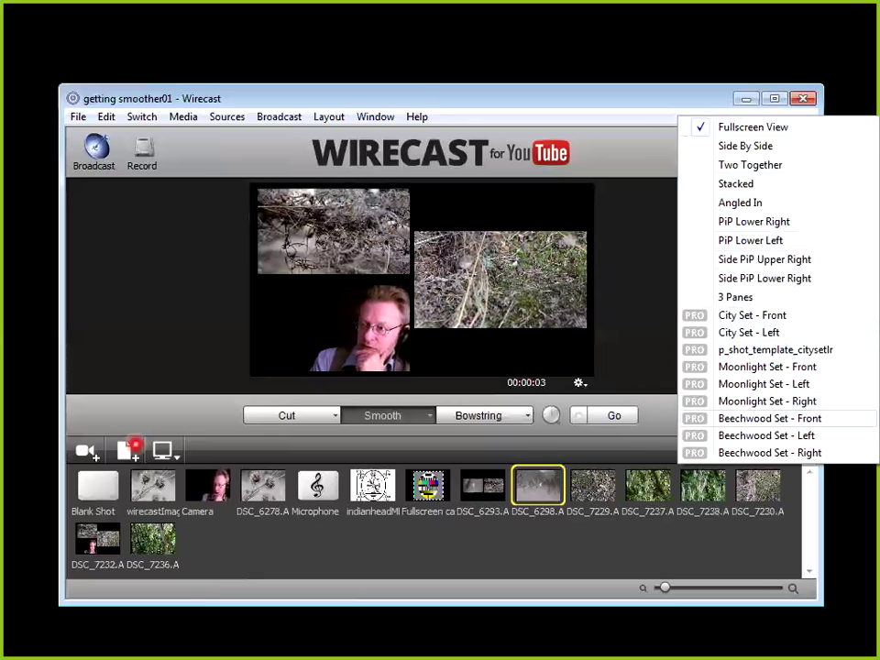
pyautogui.press('Escape')
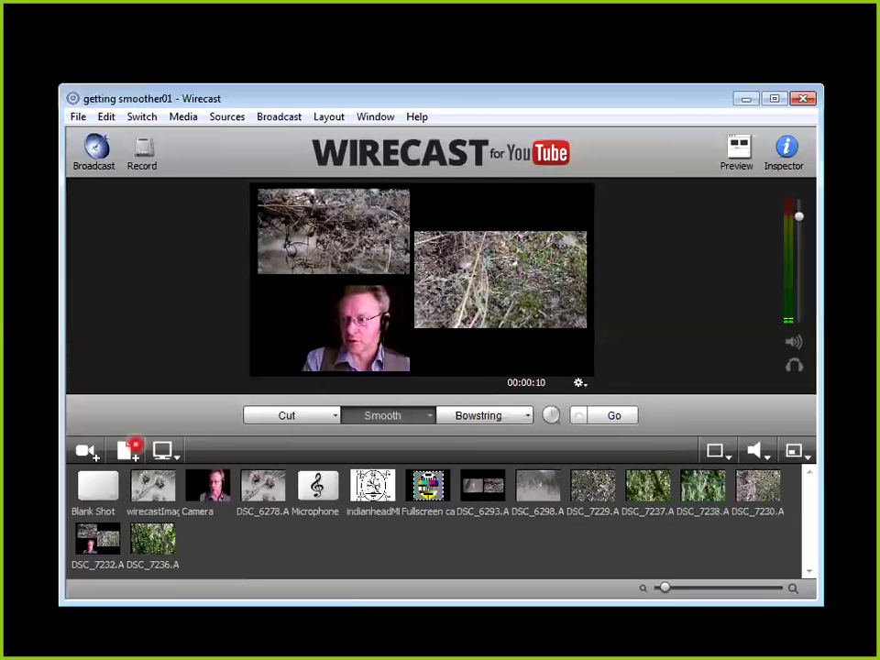
# Set the first transition to Cube and take the fullscreen colour test card shot live with it
pyautogui.click(334, 415)
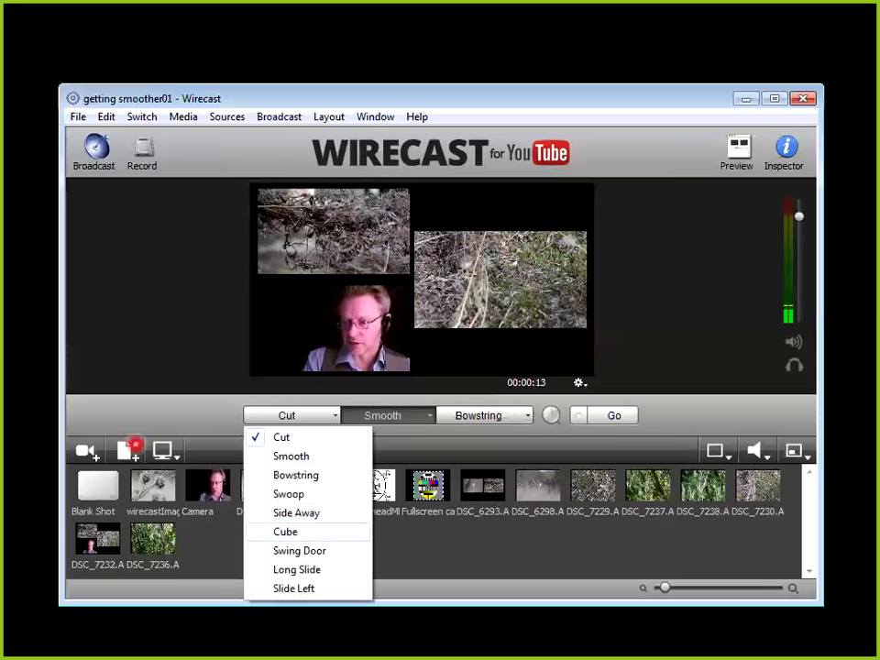
pyautogui.click(285, 531)
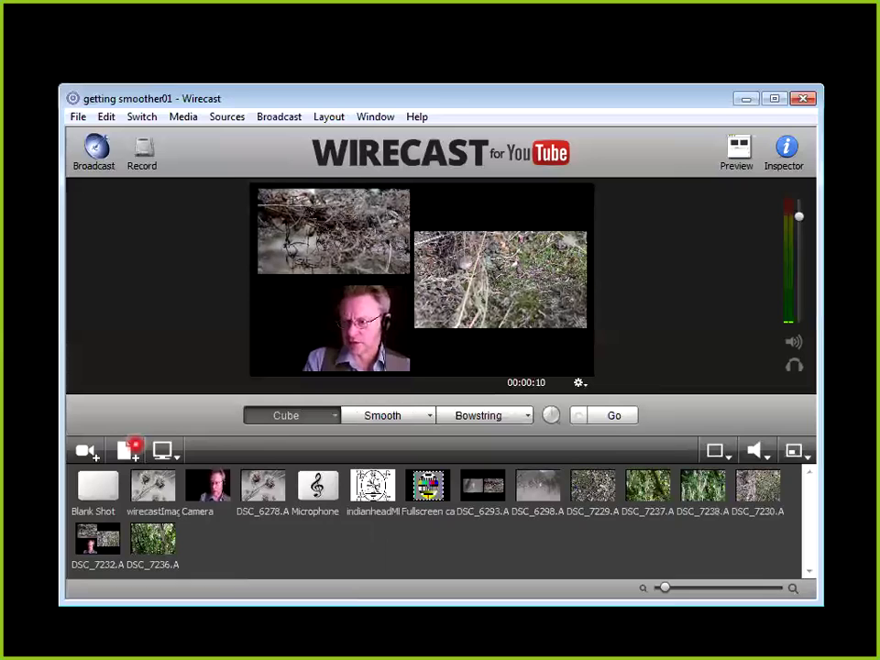
pyautogui.click(427, 485)
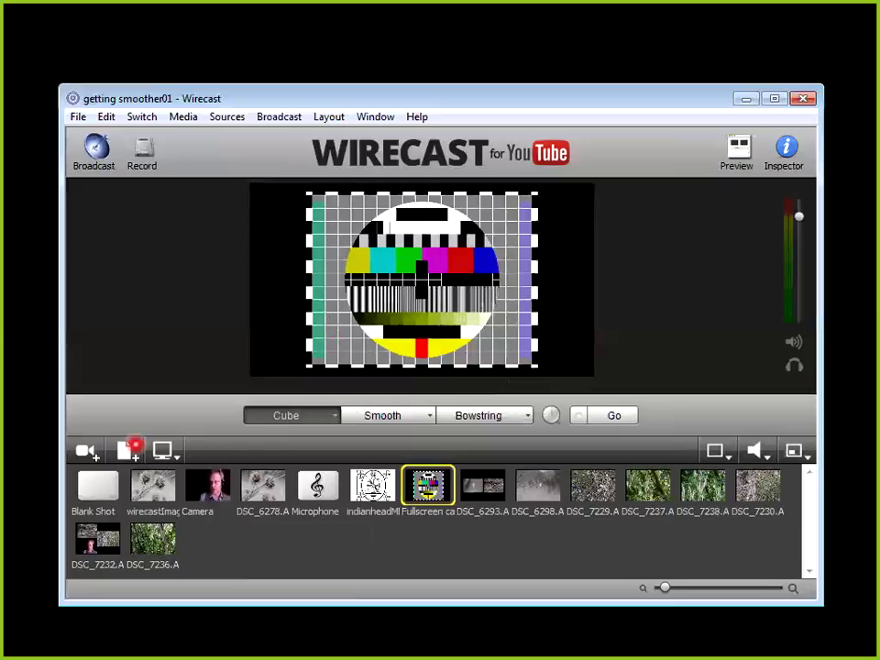
# Change the Smooth transition to Swing Door and take the indianhead test pattern shot live with it
pyautogui.click(383, 416)
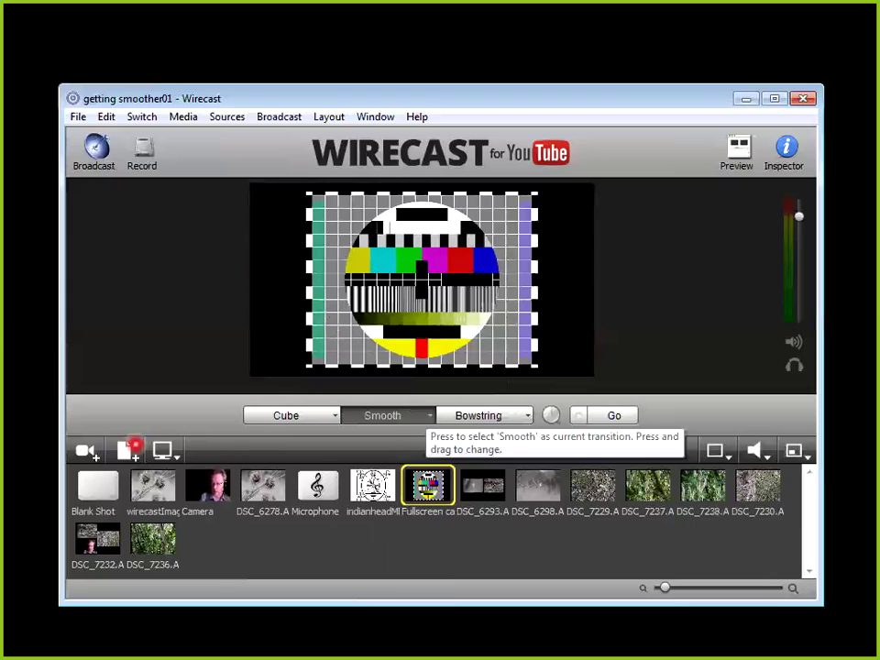
pyautogui.click(429, 416)
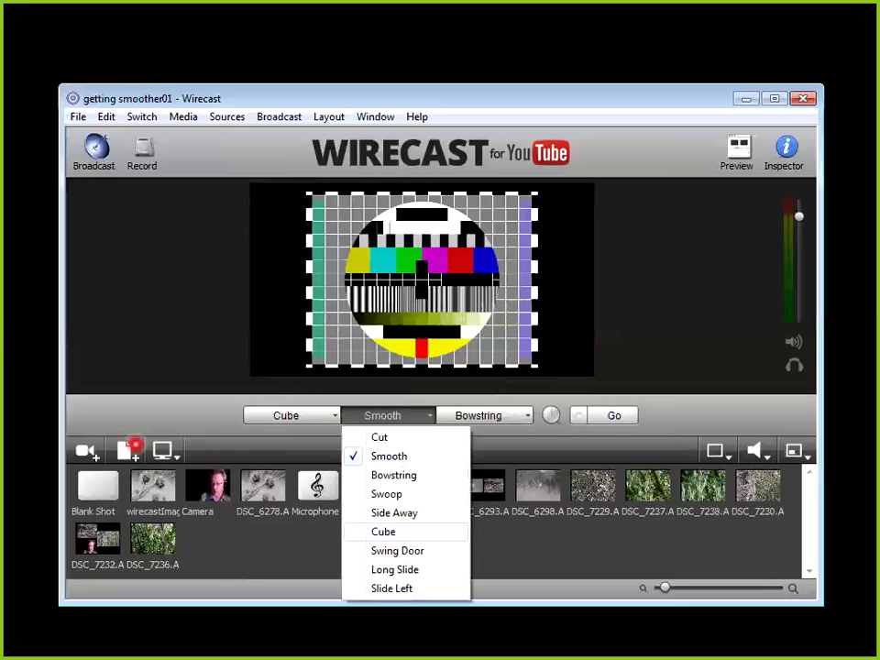
pyautogui.click(396, 550)
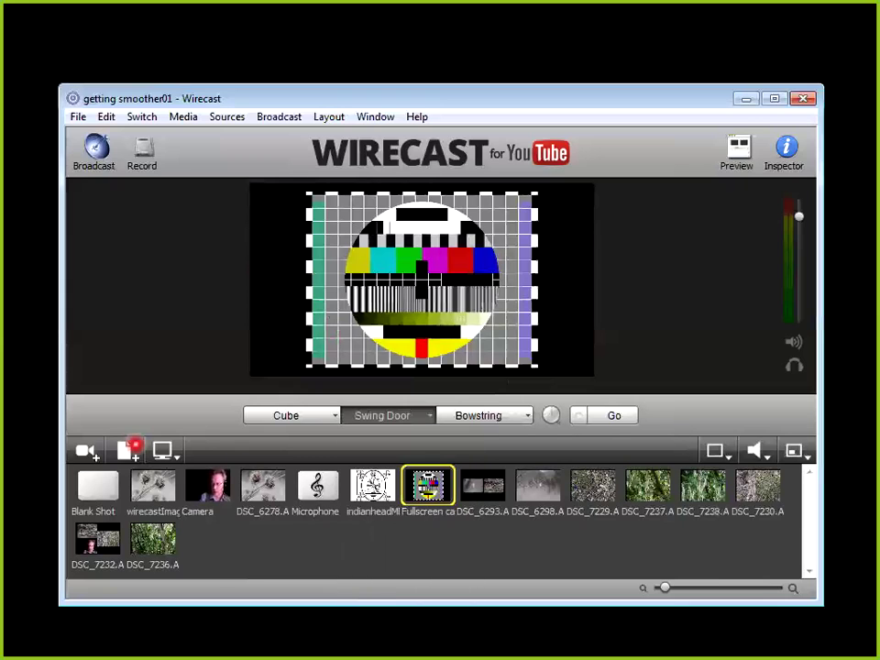
pyautogui.click(372, 485)
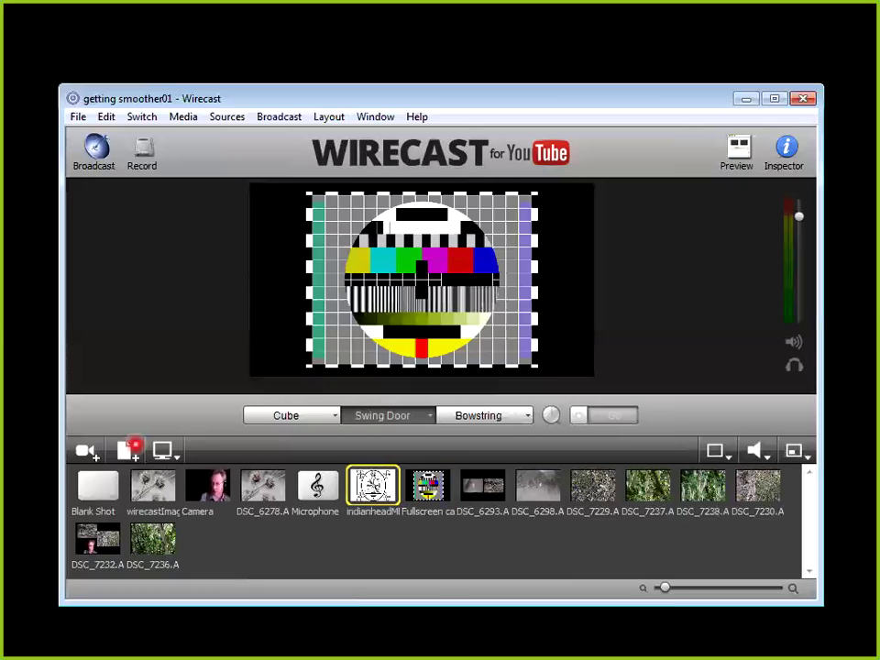
pyautogui.click(605, 414)
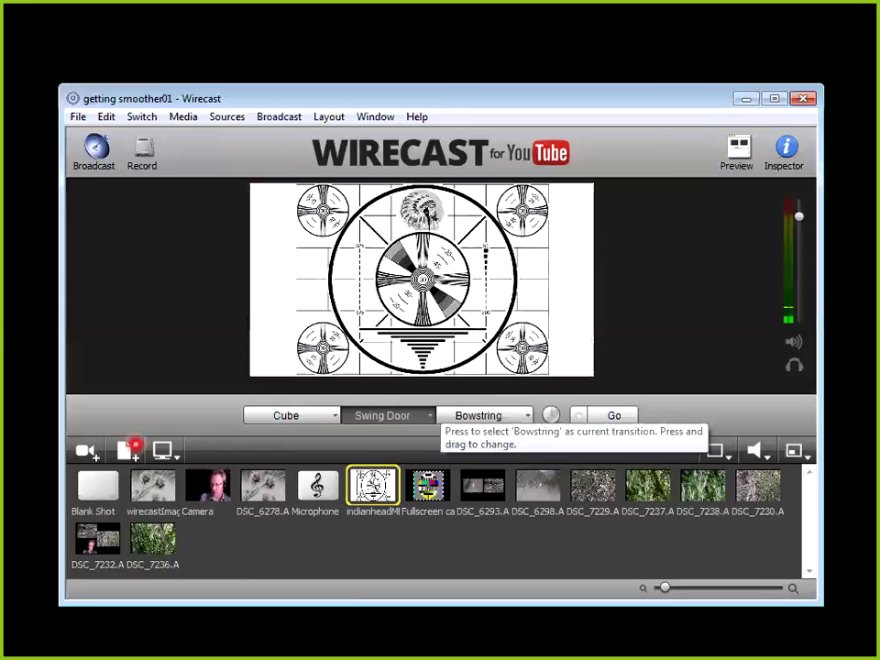
# Select the fullscreen colour test card shot and alternate the active transition between Bowstring and Swing Door, ending on Bowstring
pyautogui.click(478, 415)
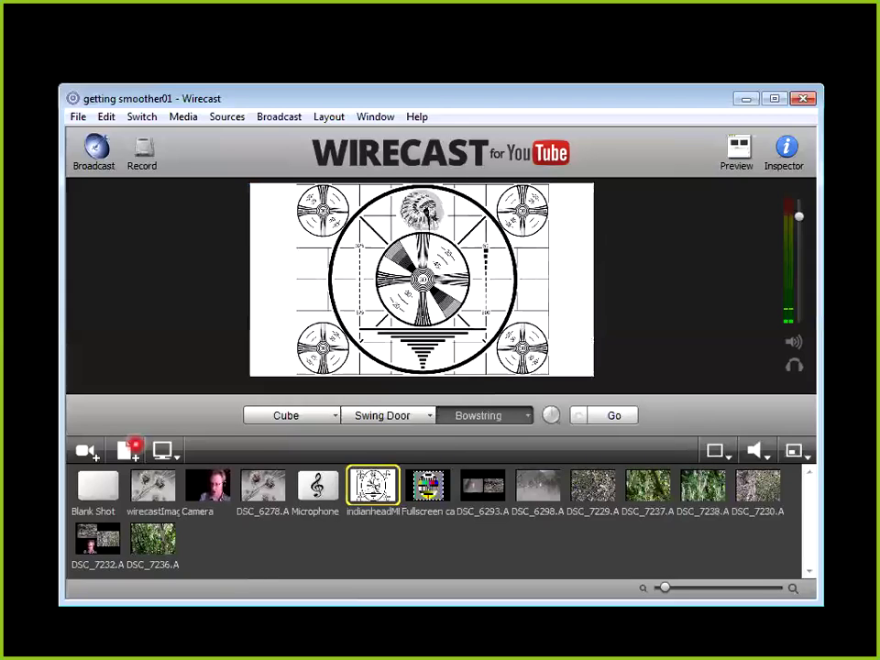
pyautogui.click(428, 485)
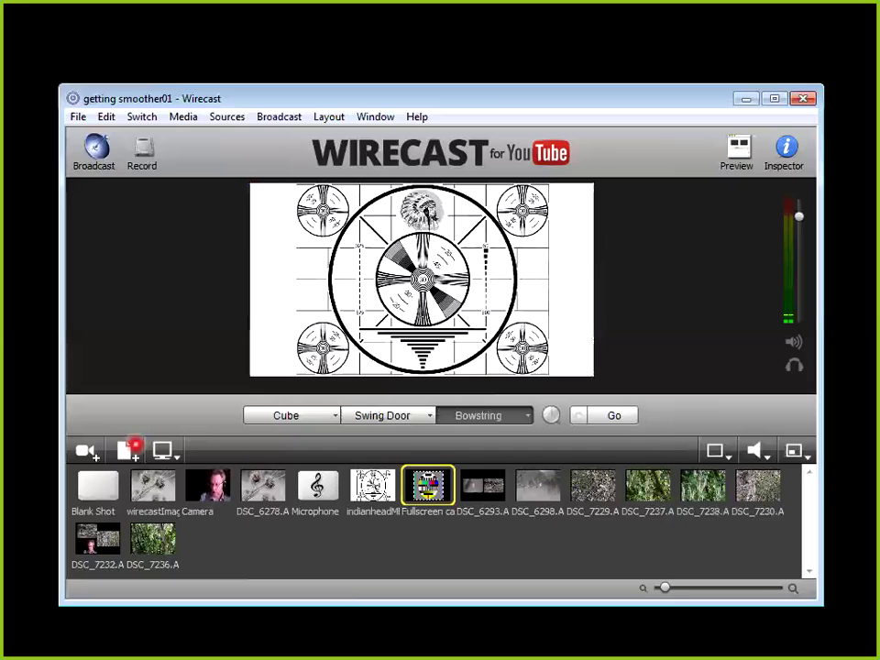
pyautogui.click(382, 415)
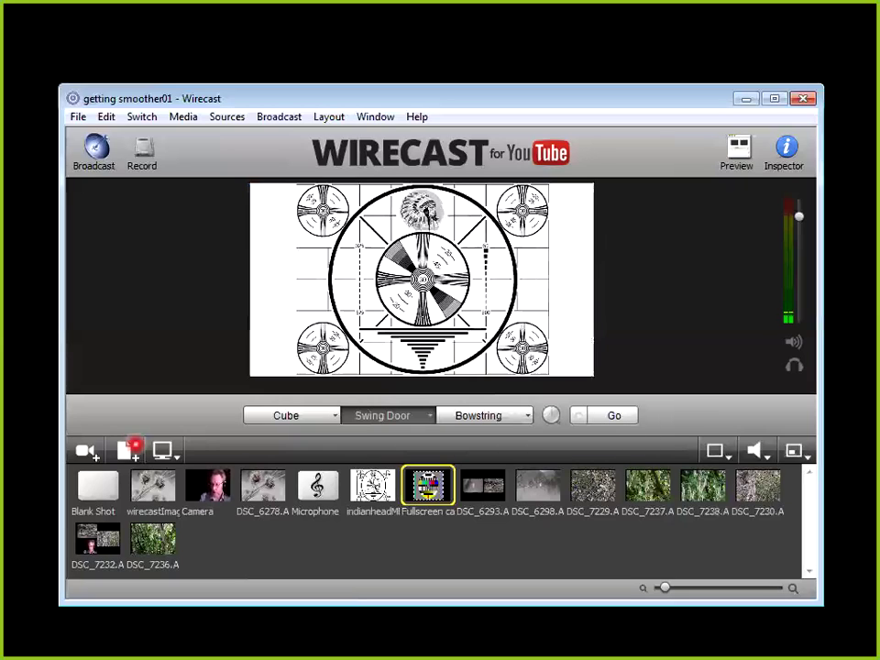
pyautogui.click(500, 415)
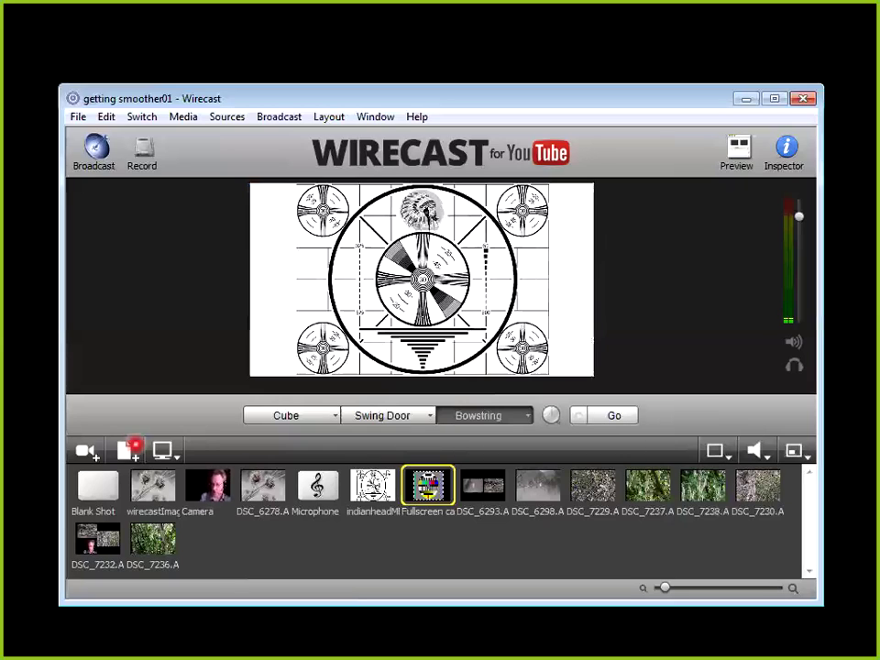
# Change the Cube transition to Long Slide and take the DSC_6278 shot live with it
pyautogui.click(286, 415)
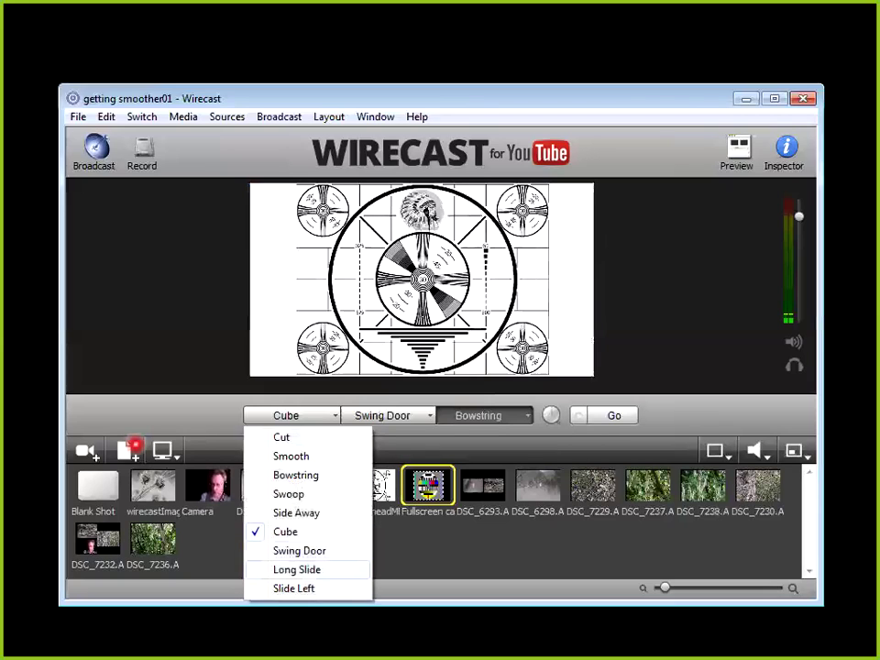
pyautogui.click(296, 569)
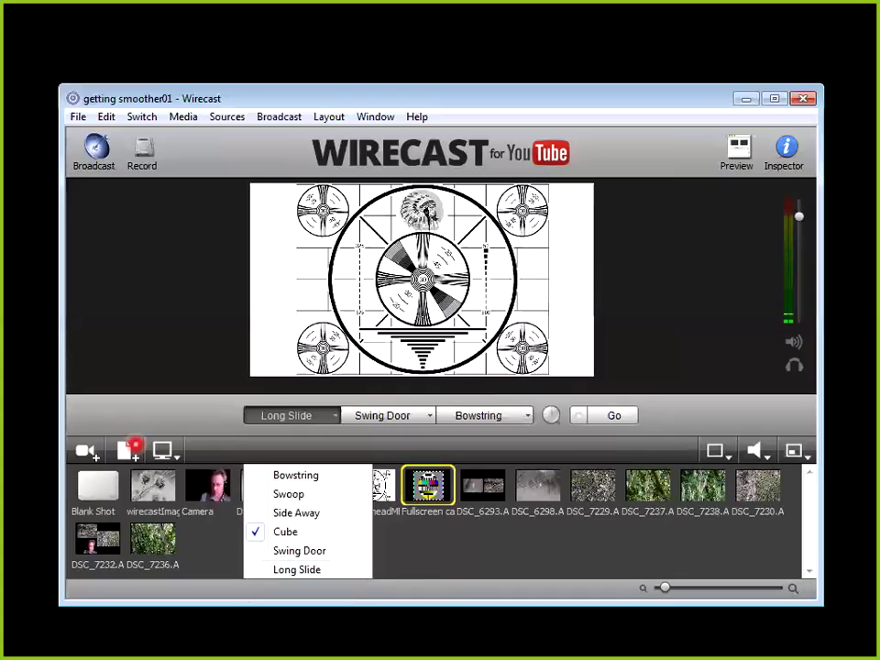
pyautogui.click(263, 485)
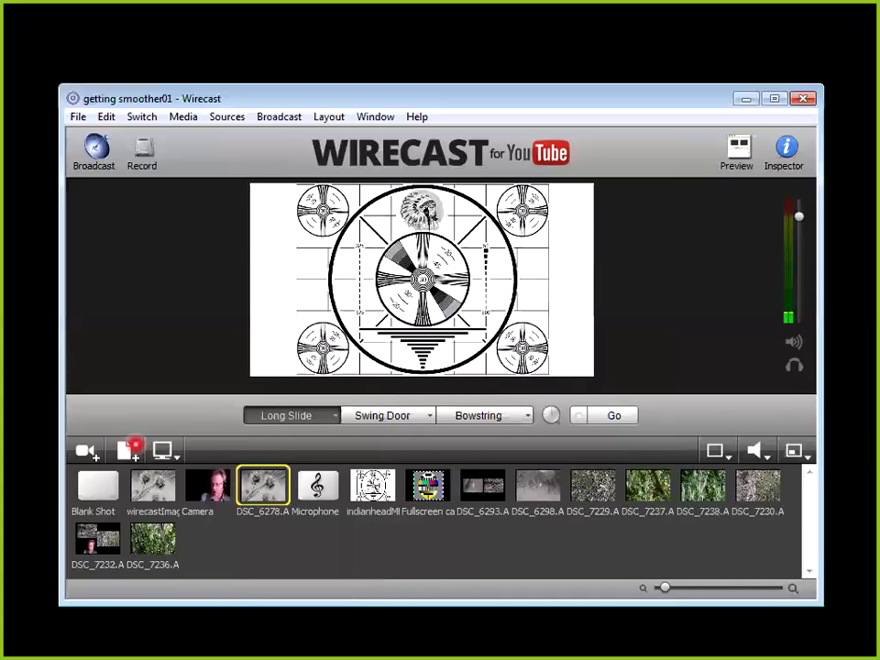
pyautogui.hotkey('ctrl', 'g')
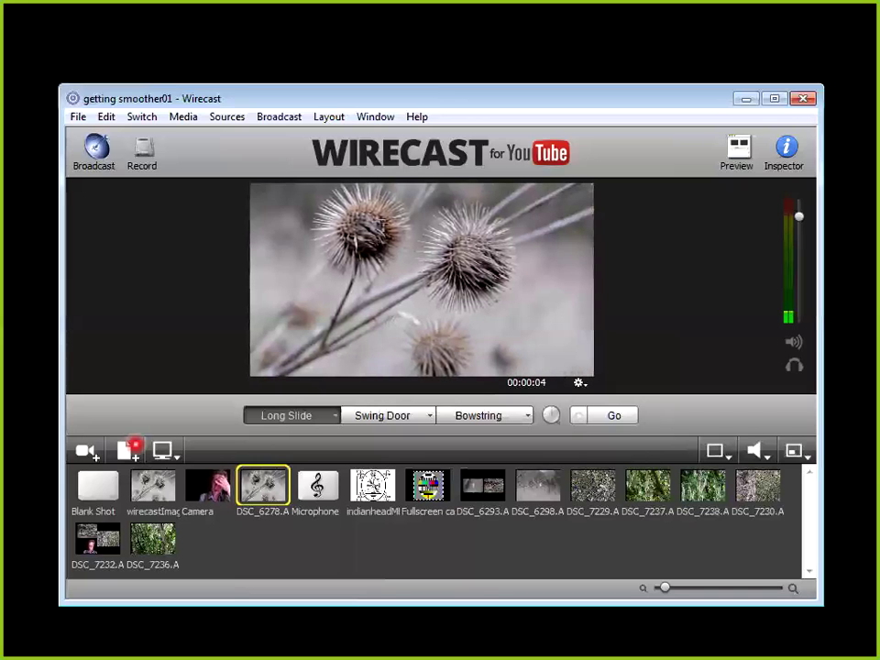
# Restore the first transition to Cut and the second transition to Smooth
pyautogui.click(335, 415)
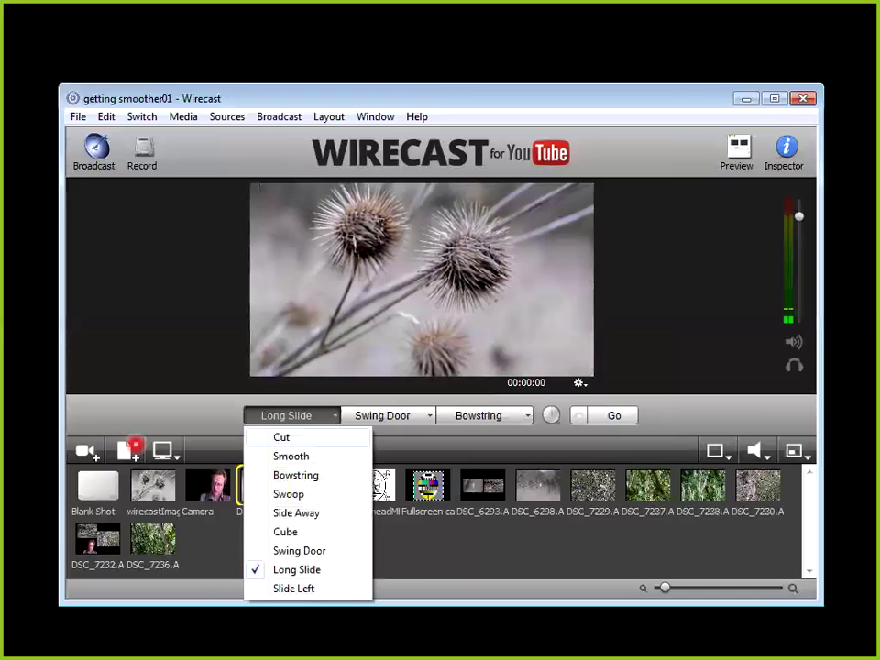
pyautogui.click(282, 437)
pyautogui.click(382, 415)
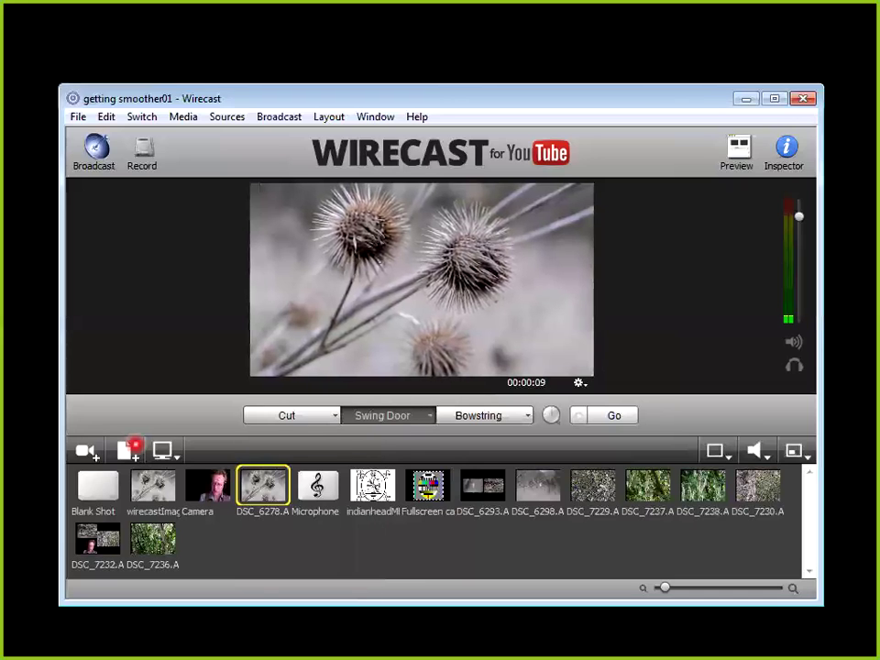
pyautogui.click(430, 415)
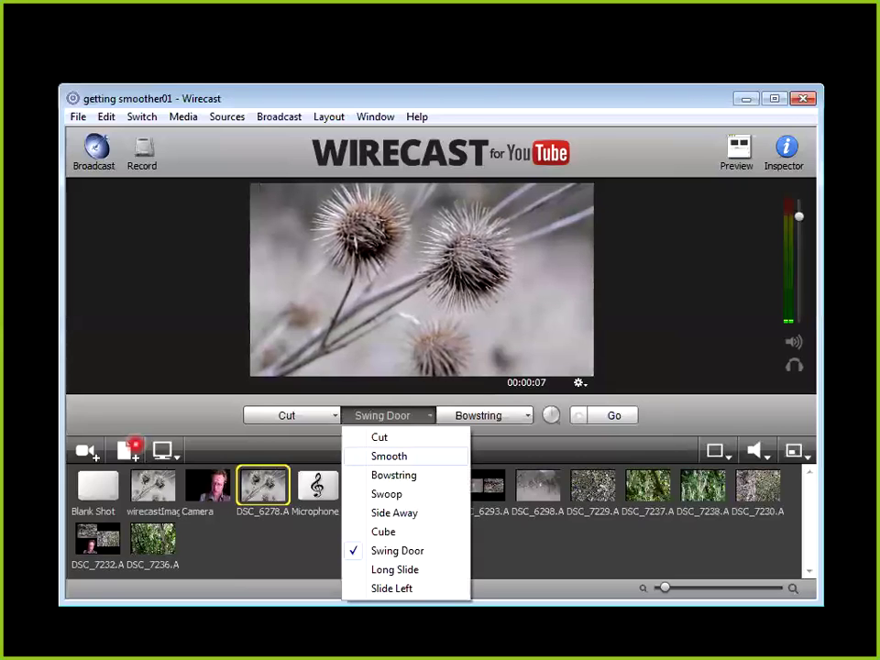
pyautogui.click(375, 454)
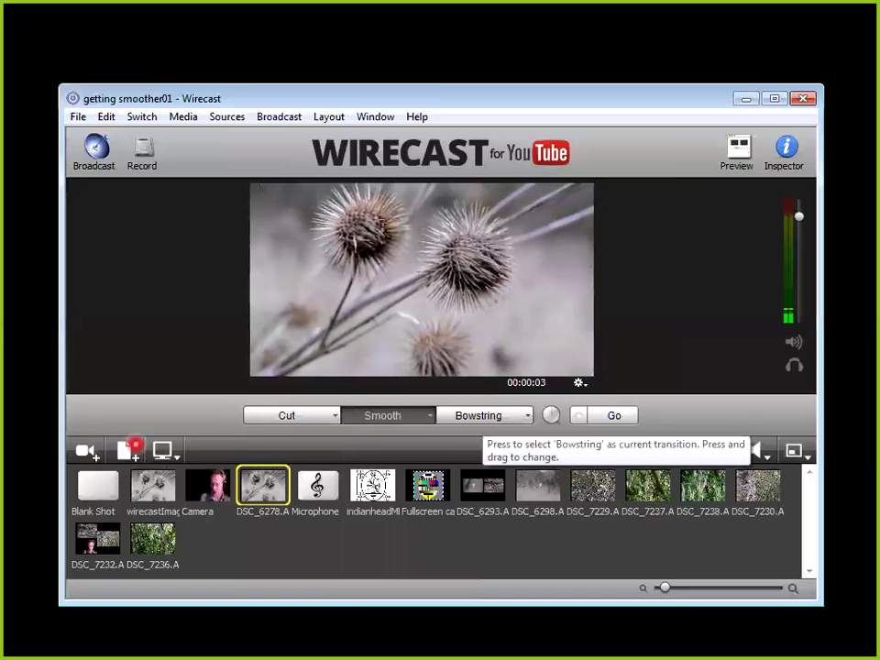
# Take the DSC_6298 shot live with the Bowstring transition, and toggle the master mute on and off
pyautogui.click(478, 417)
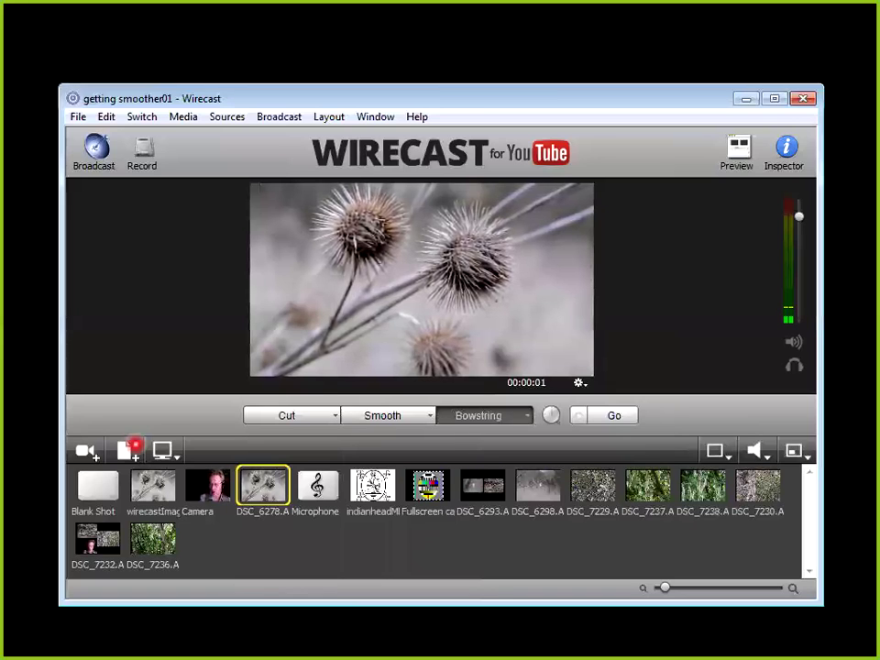
pyautogui.click(538, 485)
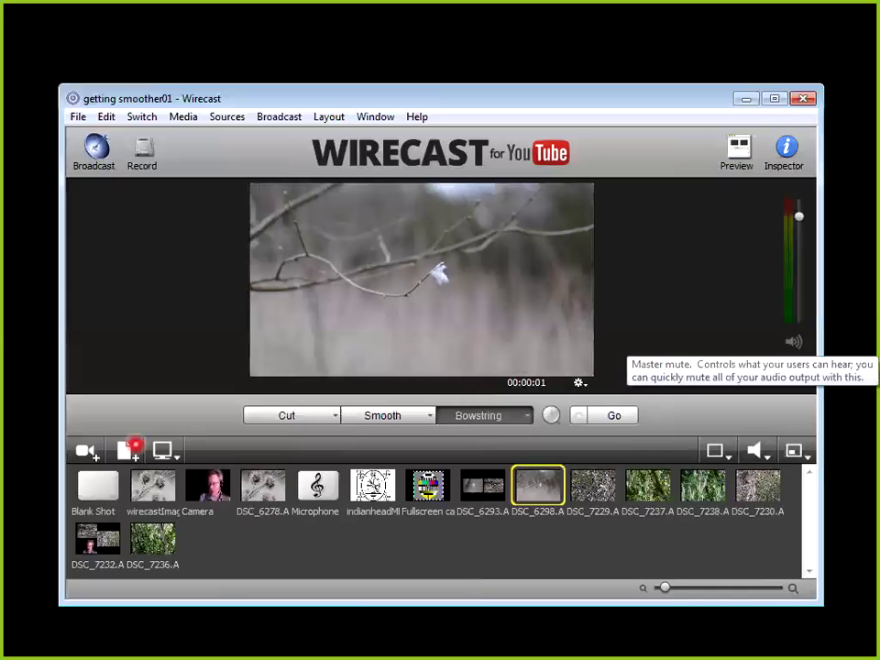
pyautogui.click(793, 341)
pyautogui.click(794, 341)
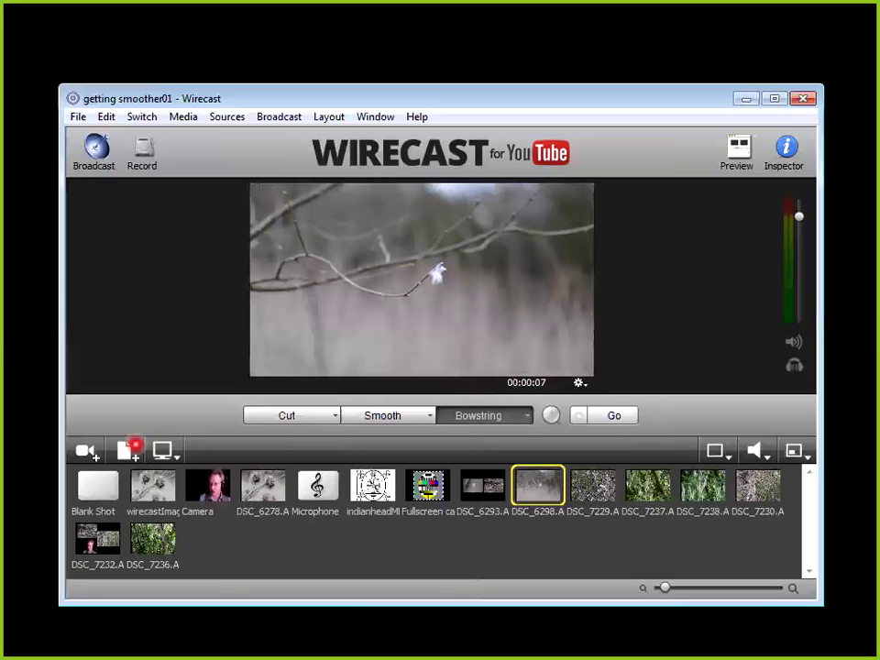
# Compare the audio source choices for the Camera and DSC_6298 shots without changing them
pyautogui.click(207, 486)
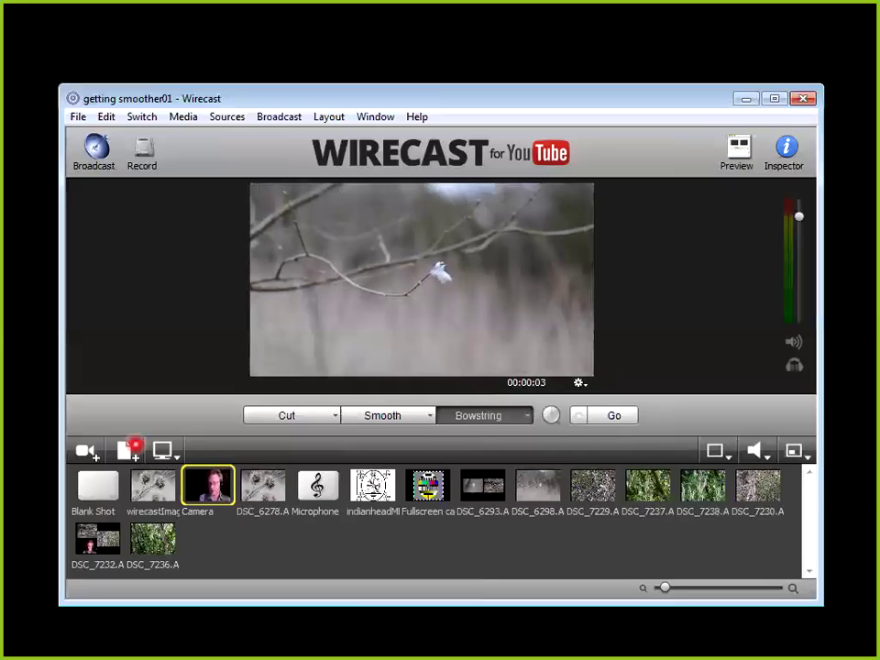
pyautogui.click(756, 450)
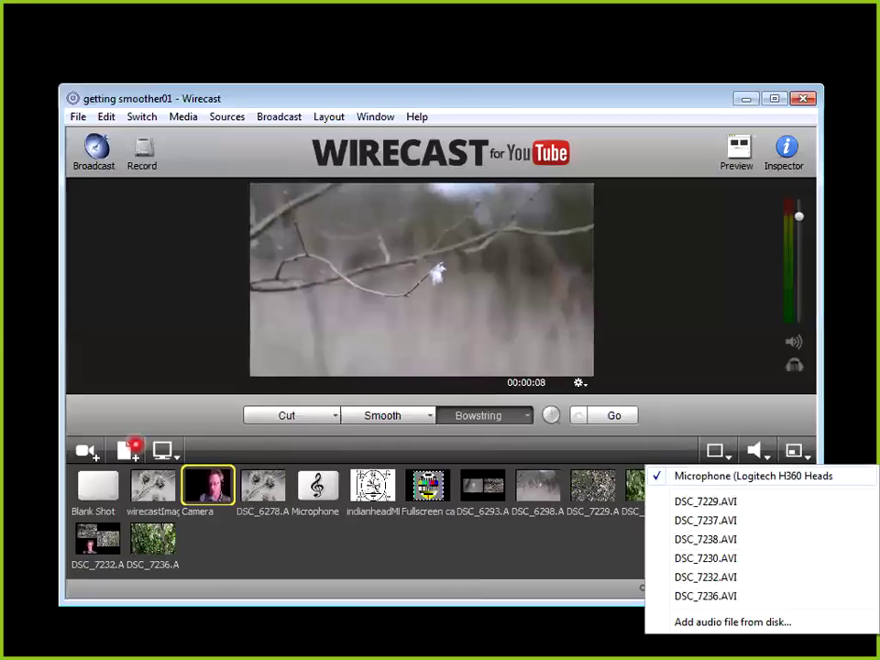
pyautogui.press('Escape')
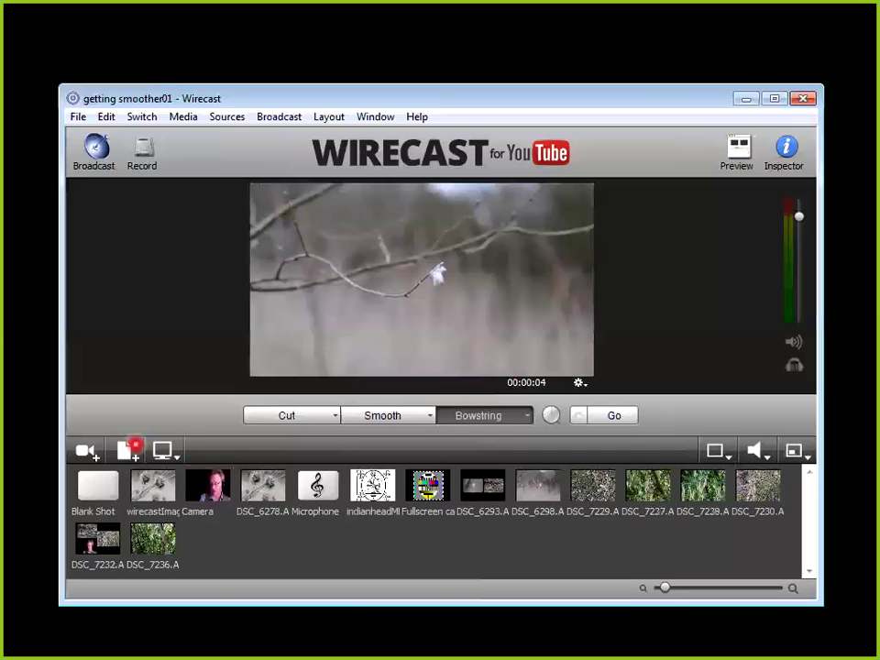
pyautogui.click(538, 486)
pyautogui.click(757, 450)
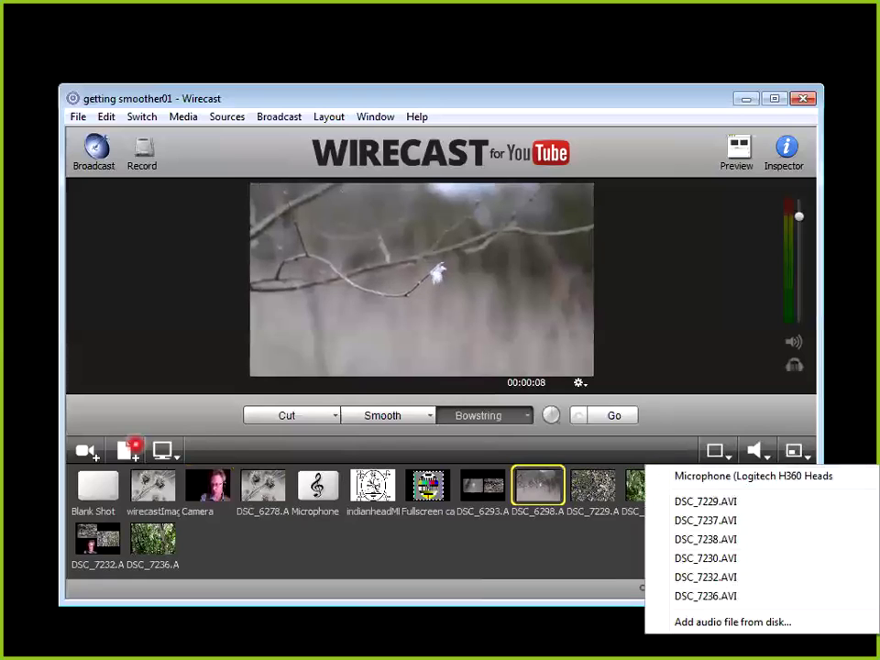
pyautogui.press('Escape')
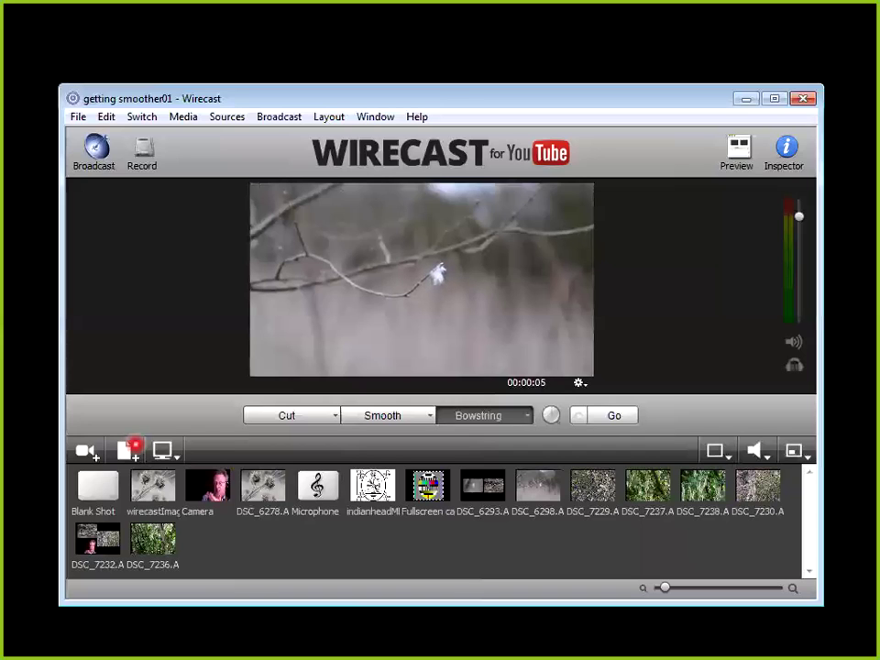
# Examine the available commands for project files, shot editing, switching, media playback and new sources
pyautogui.click(78, 116)
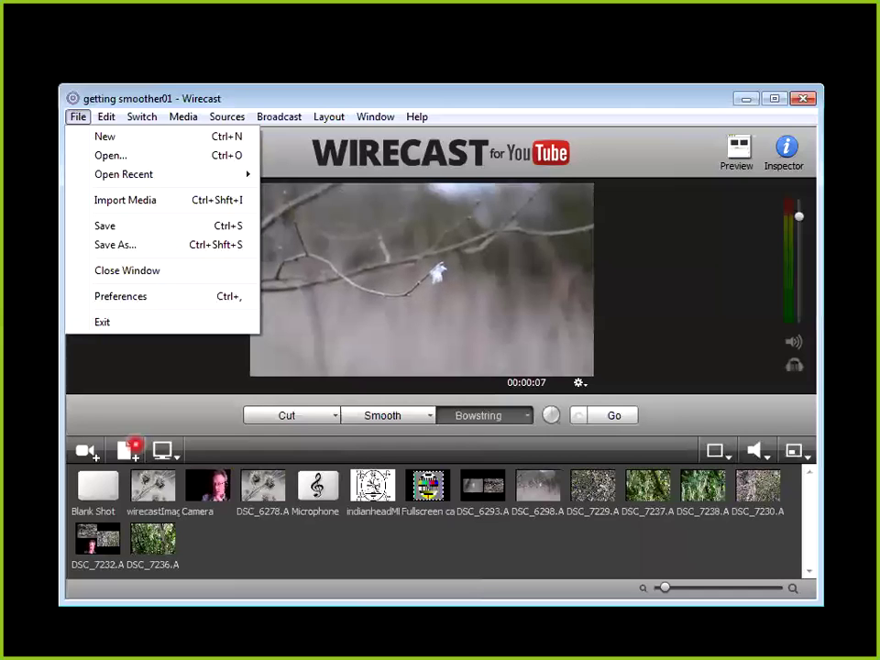
pyautogui.press('Right')
pyautogui.press('Left')
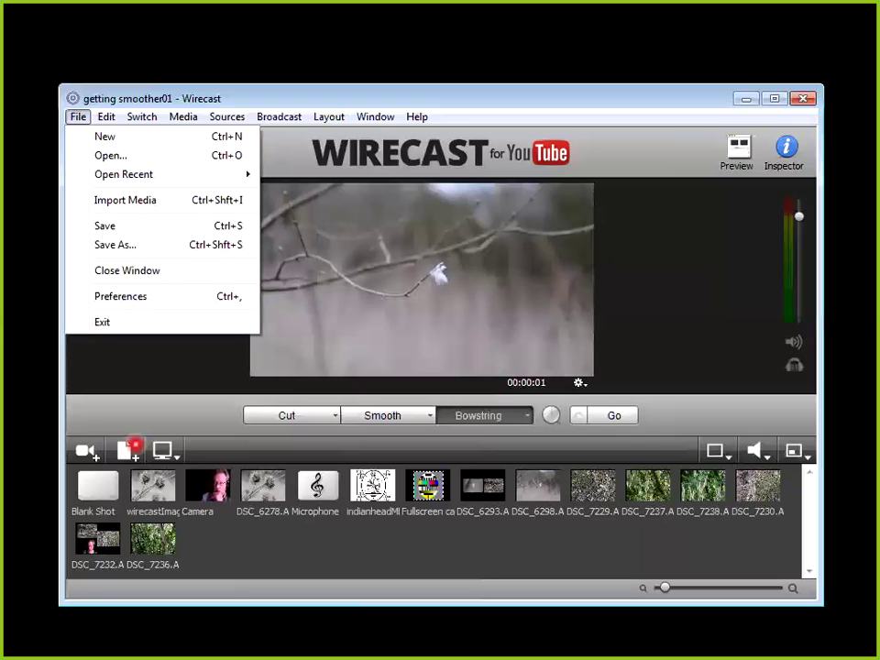
pyautogui.press('Right')
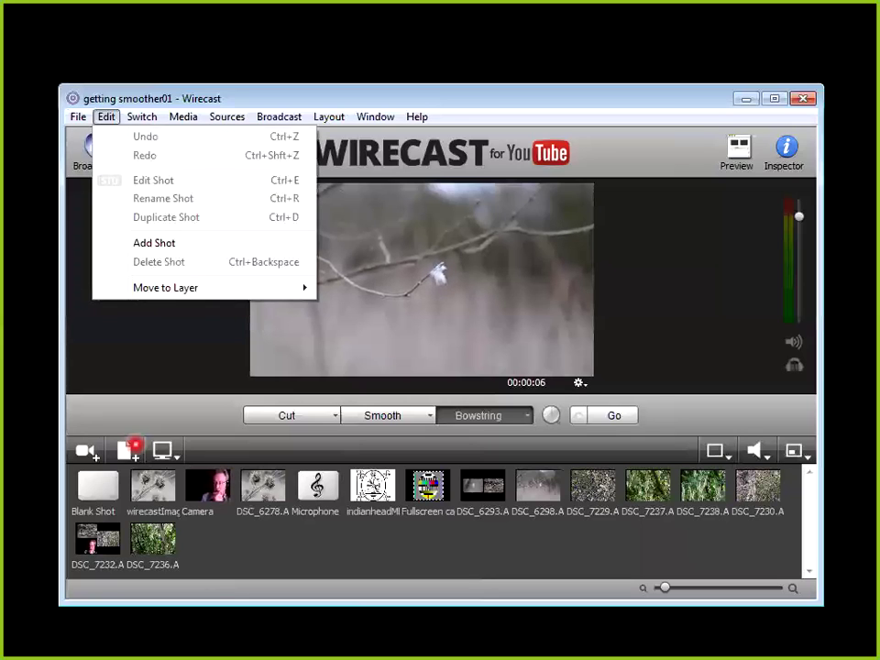
pyautogui.press('Right')
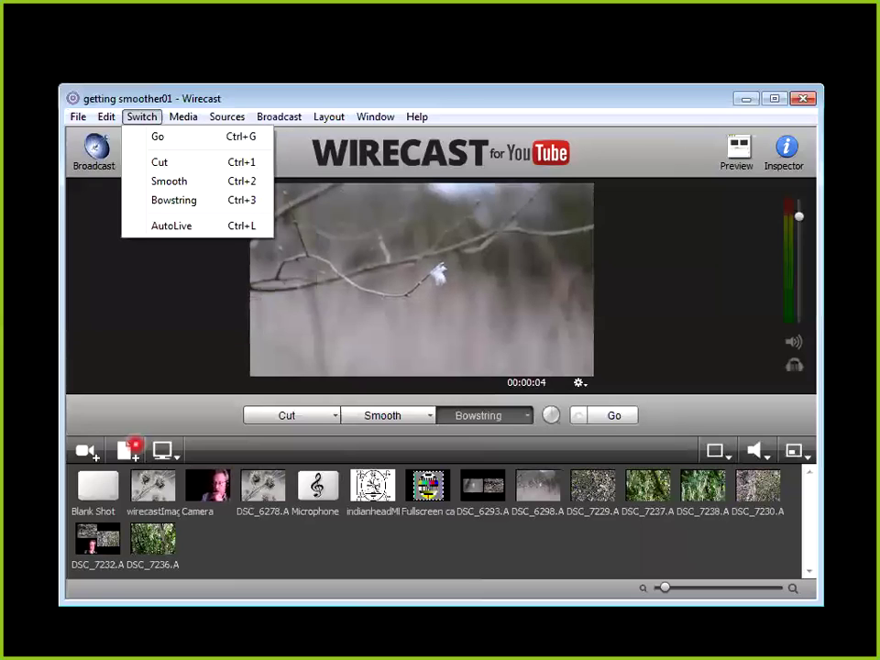
pyautogui.press('Up')
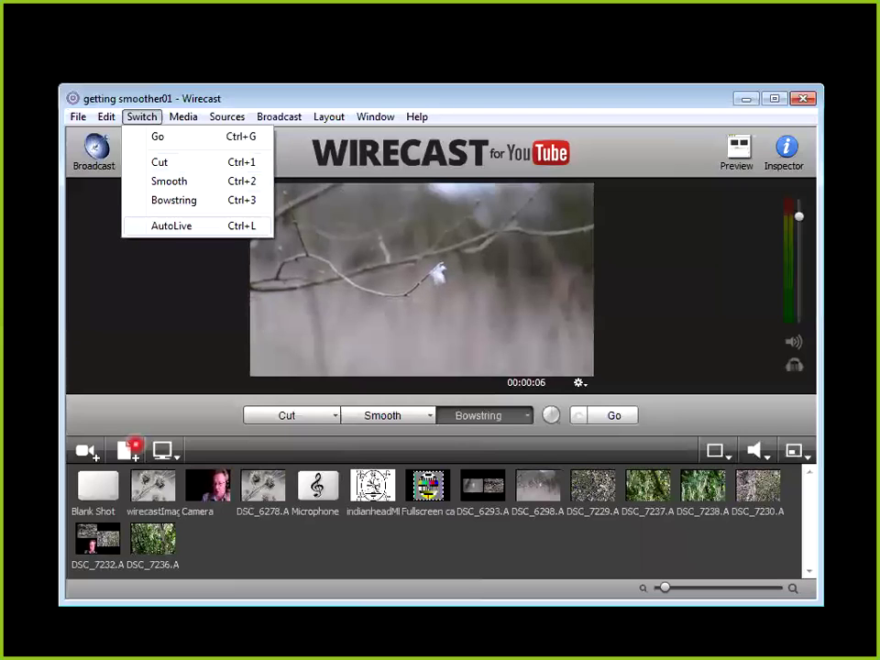
pyautogui.press('Right')
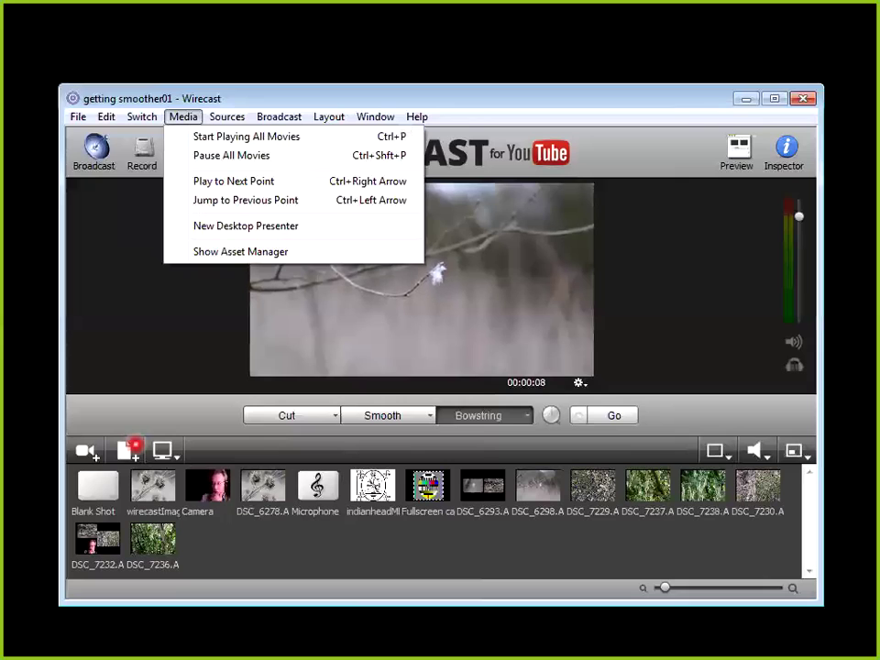
pyautogui.moveTo(227, 116)
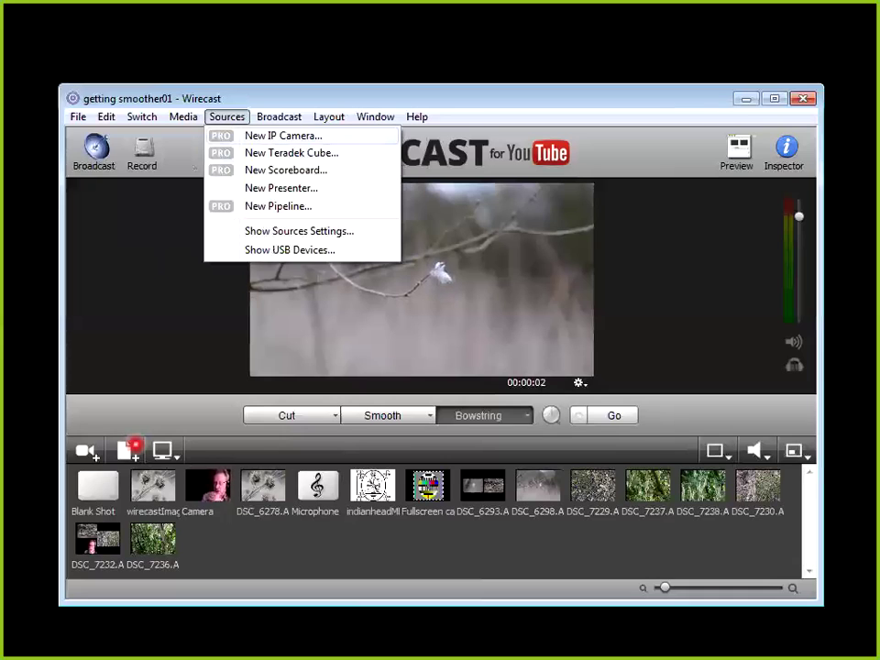
# Examine the broadcast options, including canvas sizes, external display output and Google Hangouts output resolutions, and glance at the layout options
pyautogui.press('Right')
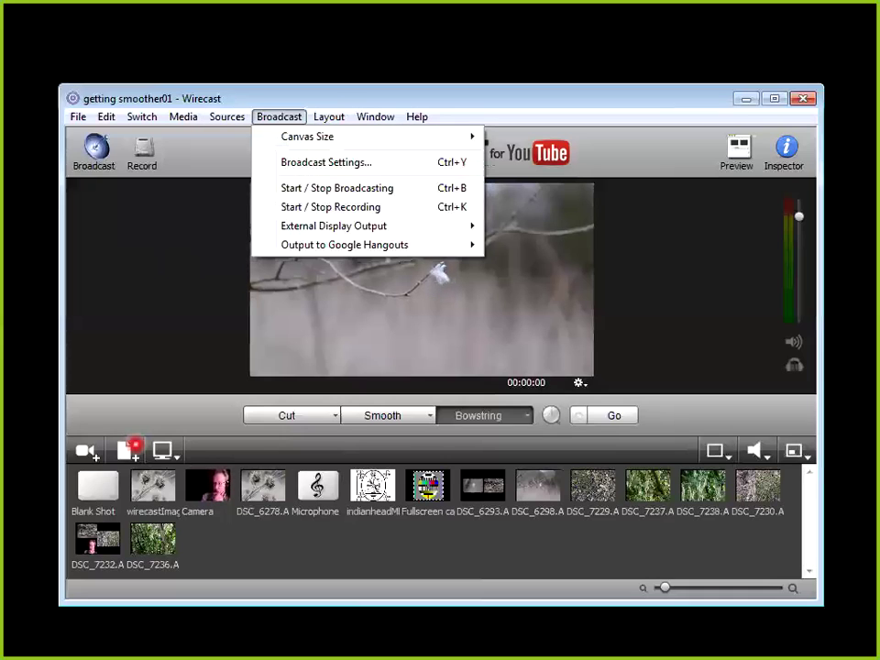
pyautogui.moveTo(307, 135)
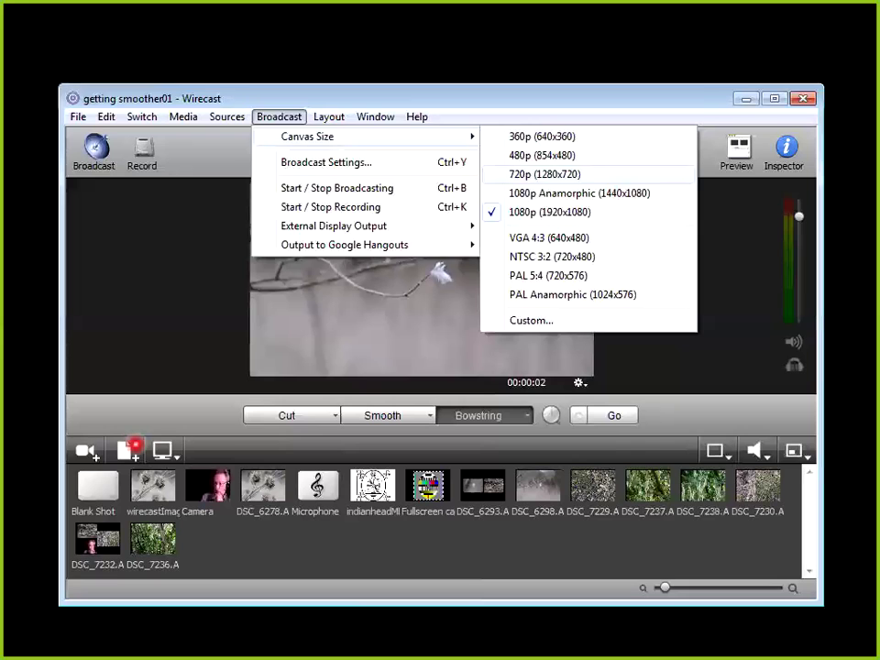
pyautogui.click(544, 174)
pyautogui.click(328, 116)
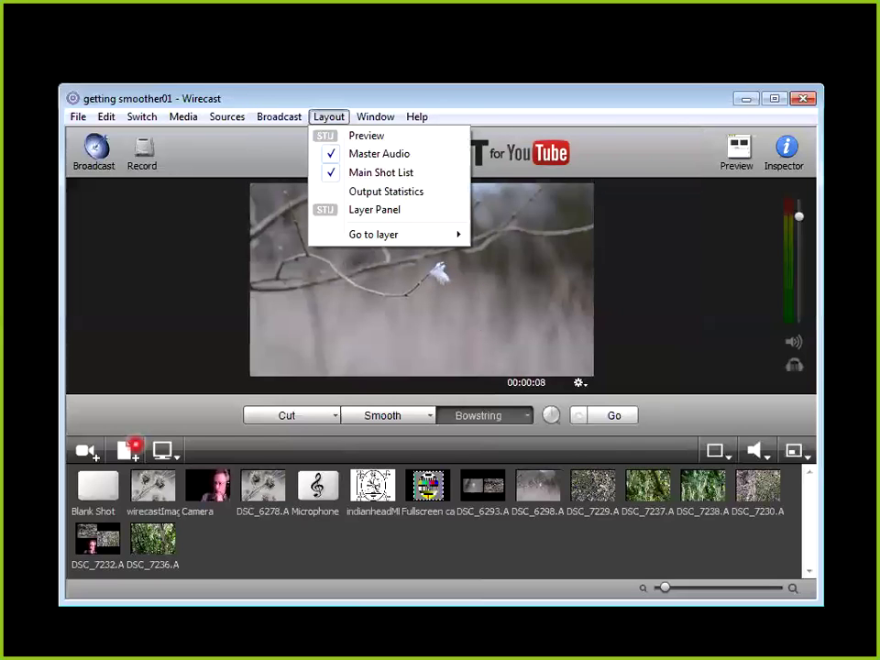
pyautogui.moveTo(278, 116)
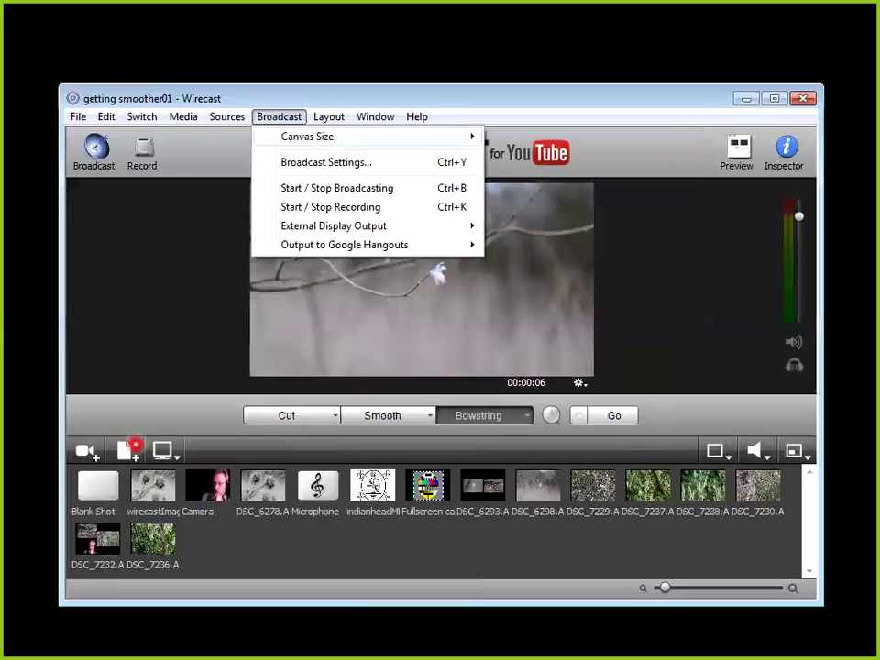
pyautogui.moveTo(367, 136)
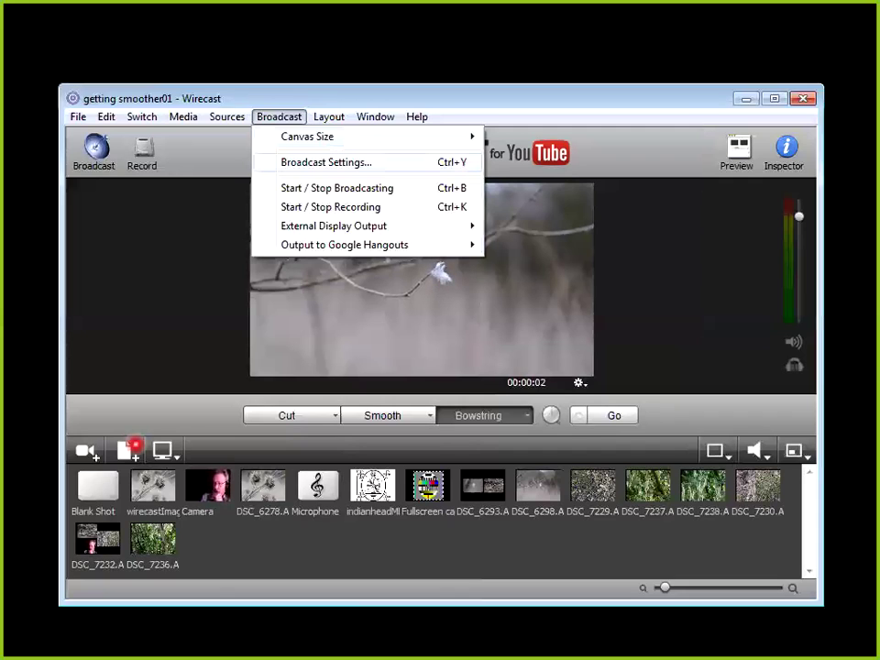
pyautogui.moveTo(334, 225)
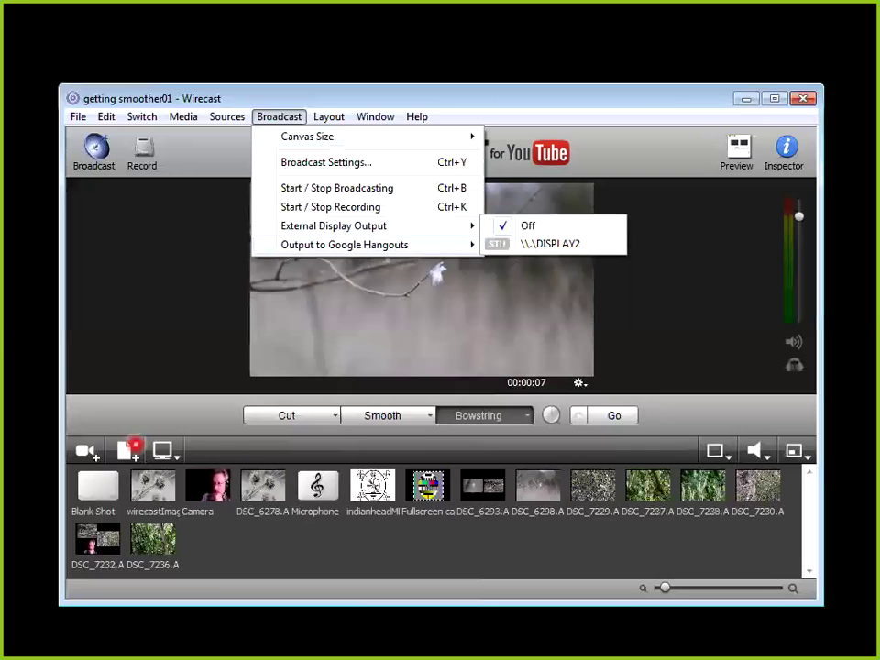
pyautogui.moveTo(344, 245)
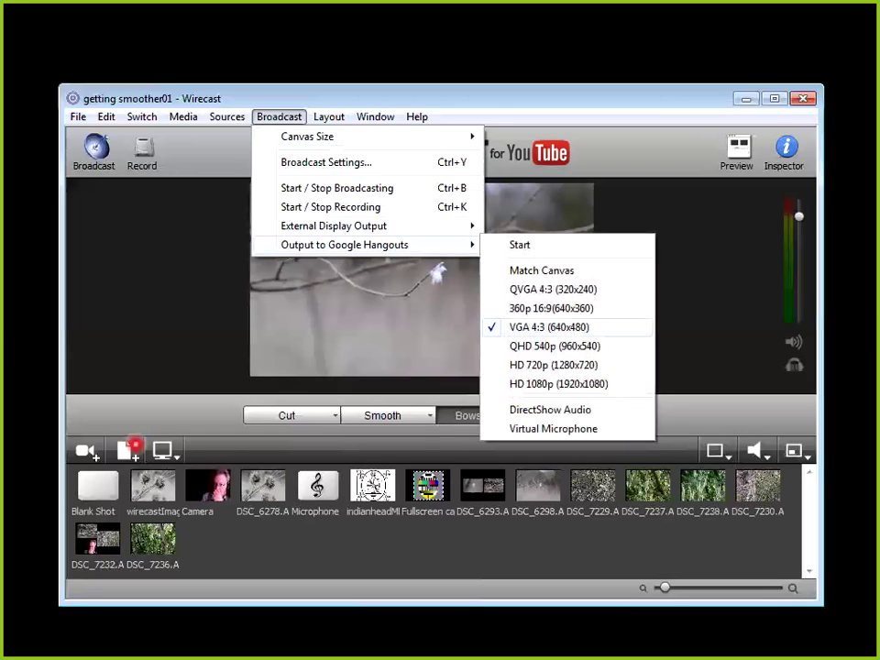
pyautogui.click(568, 327)
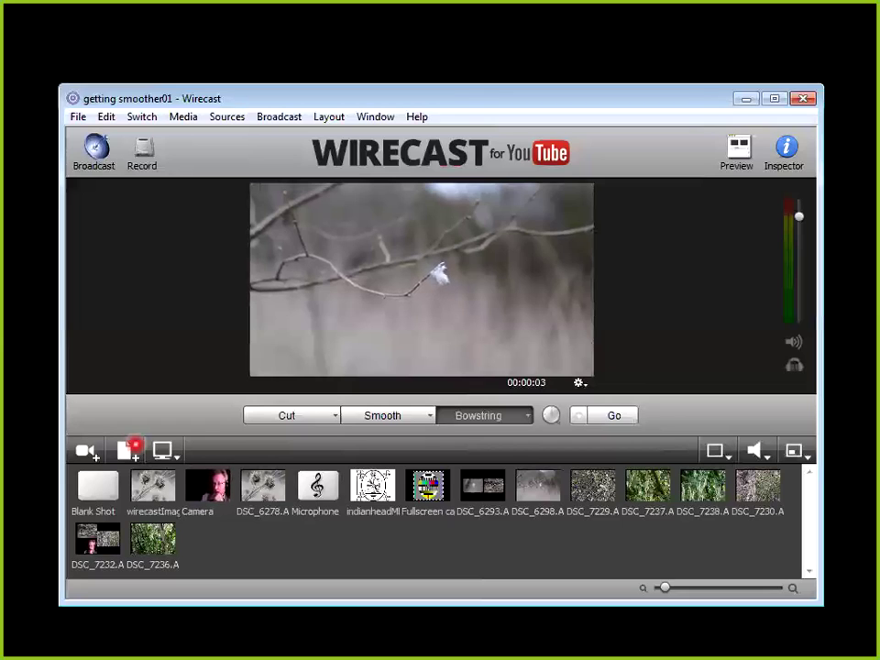
# Take the Camera shot live with the Bowstring transition
pyautogui.click(208, 484)
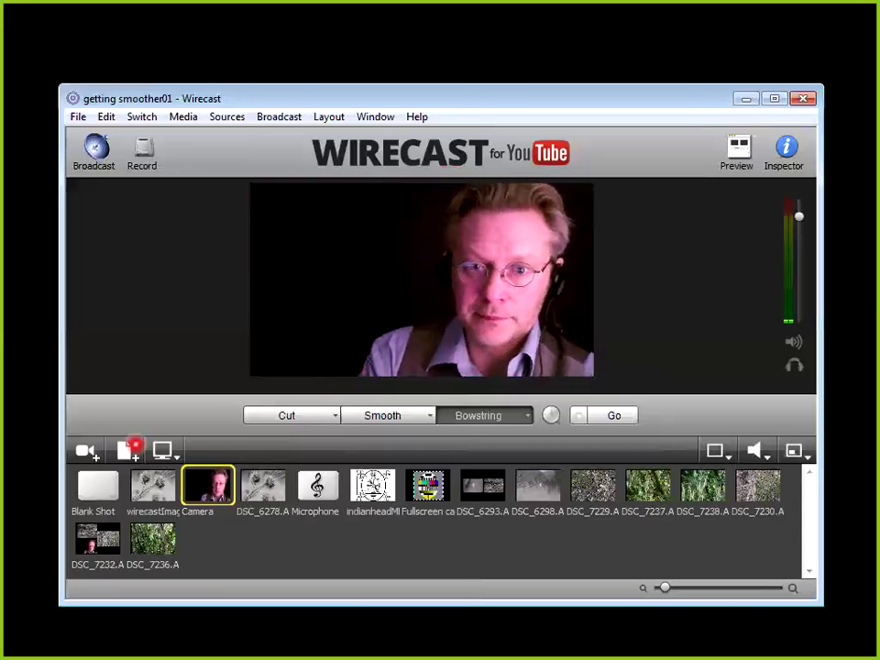
pyautogui.click(134, 445)
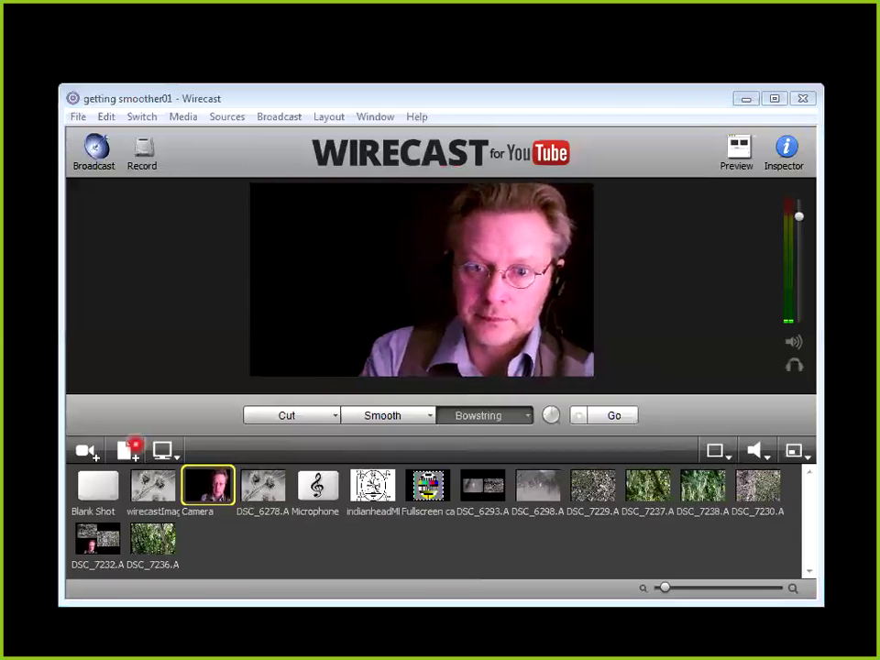